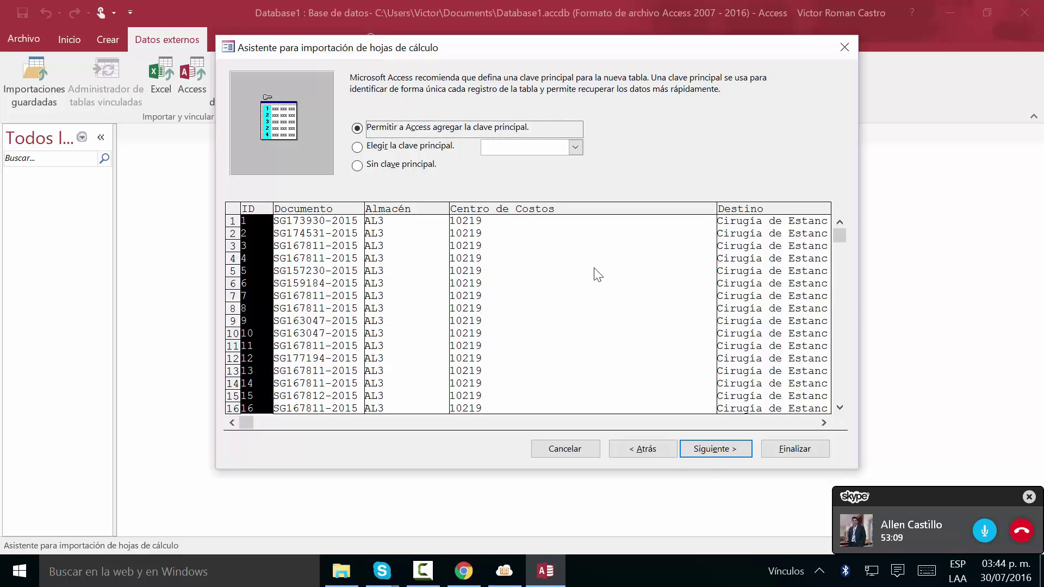
- Finish importing the spreadsheet into the Base de datos table with an Access-added primary key, without saving the import steps
left_click(719, 451)
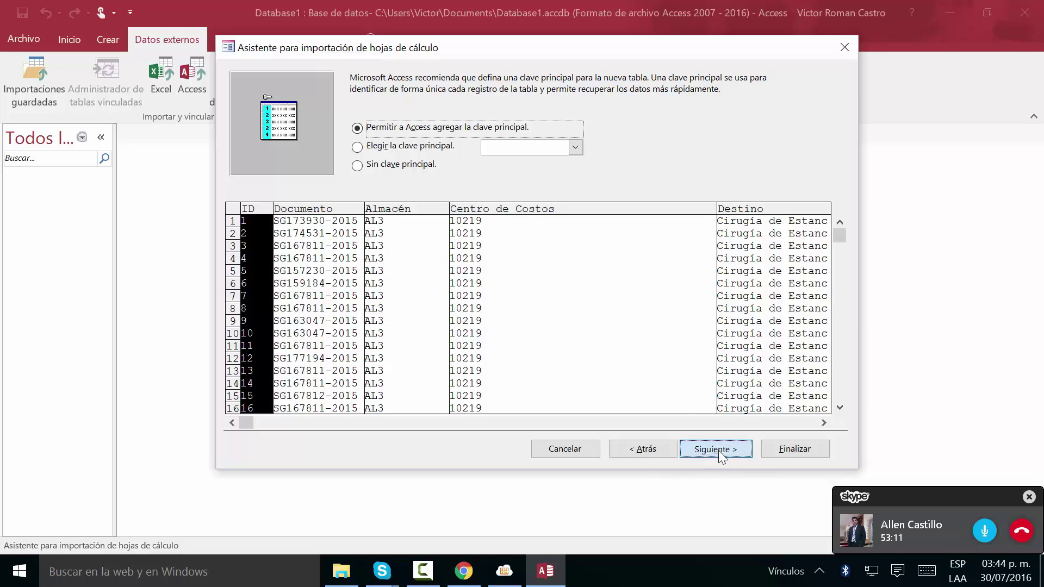
left_click(719, 452)
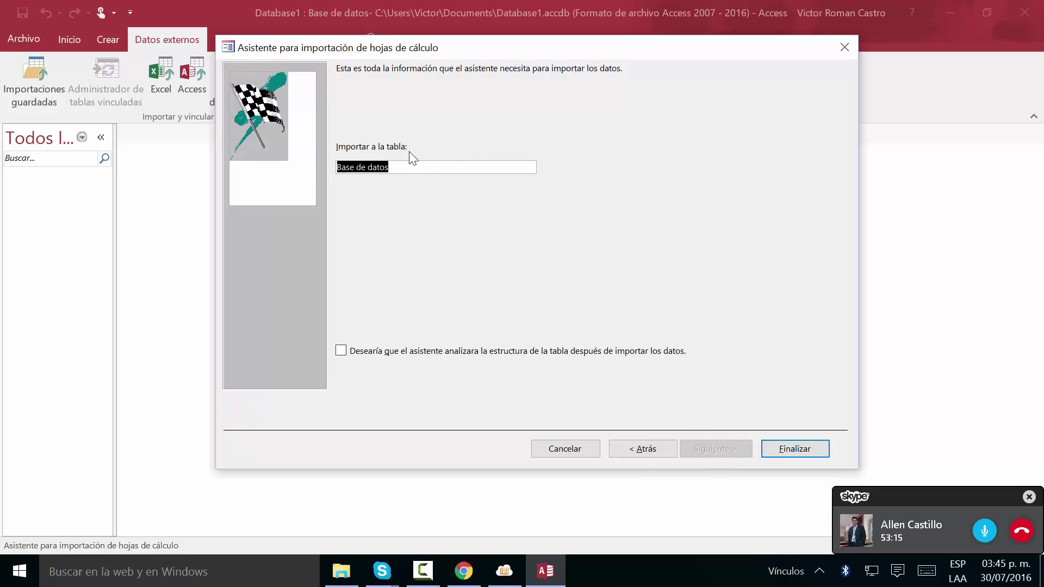
left_click(785, 447)
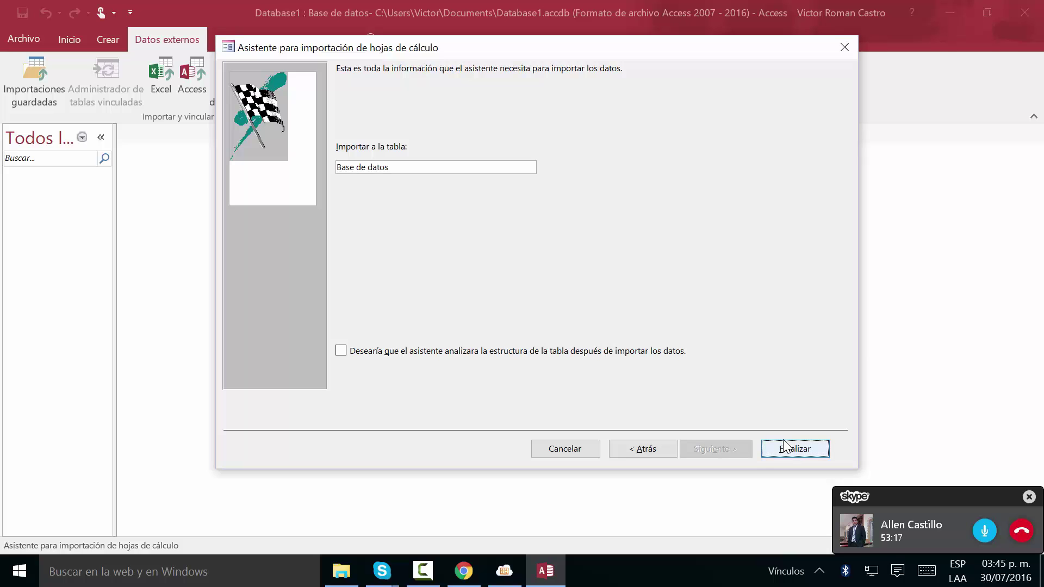
left_click(785, 448)
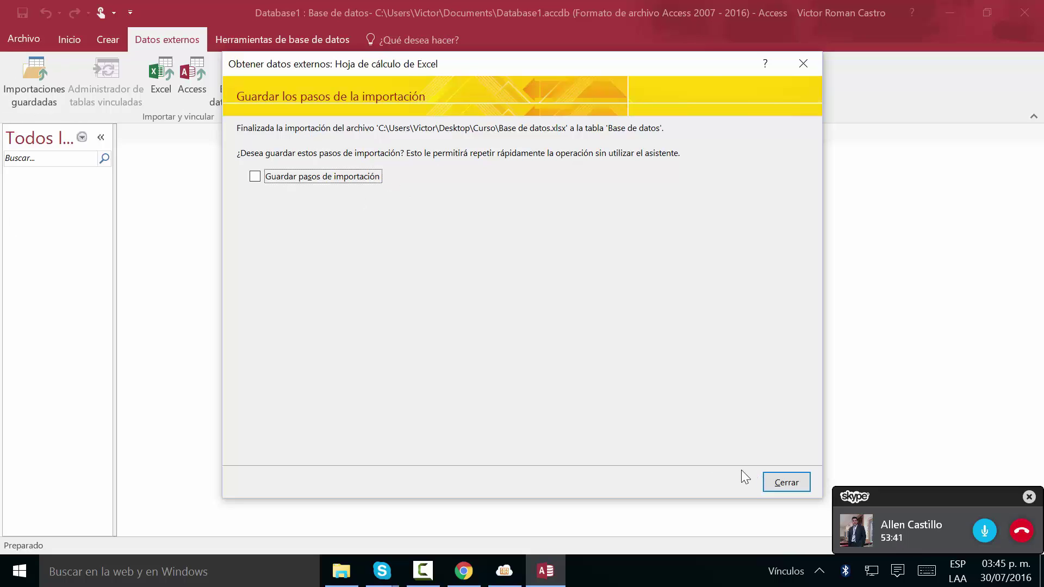
left_click(786, 480)
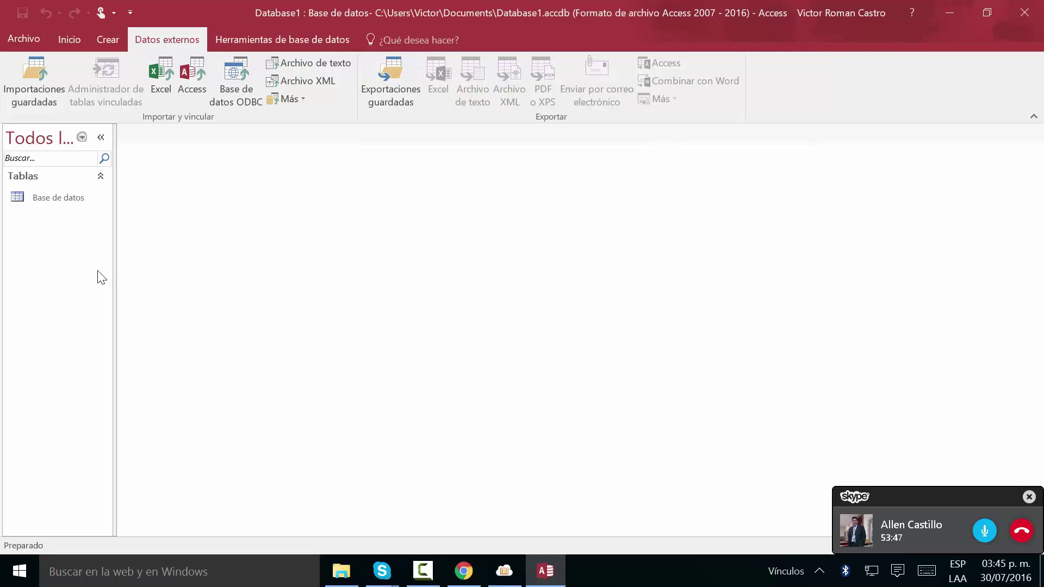
- Widen the object list and open the Base de datos table in datasheet view to look through its records
left_click_drag(115, 193, 228, 193)
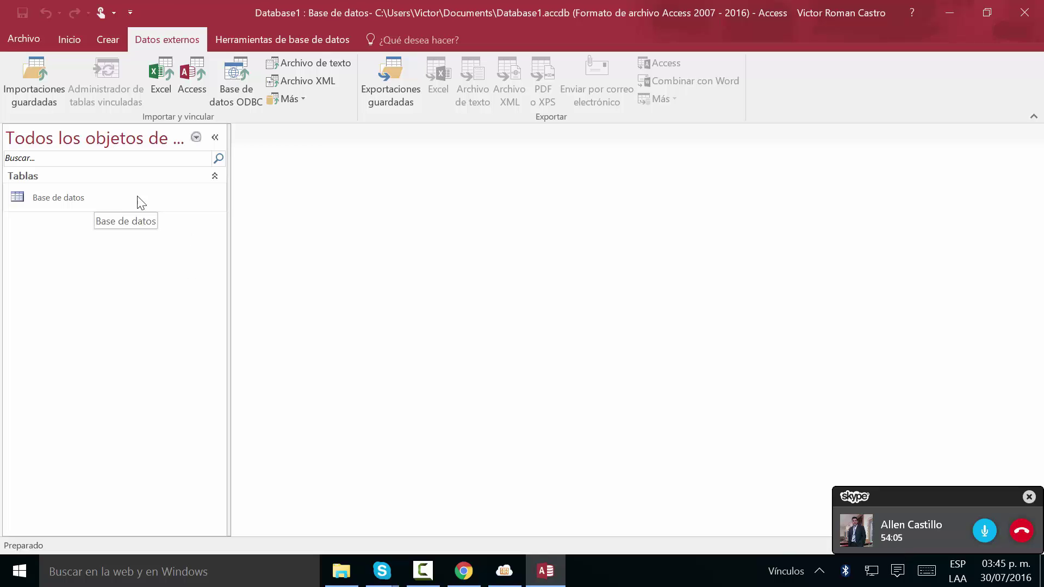
left_click(110, 198)
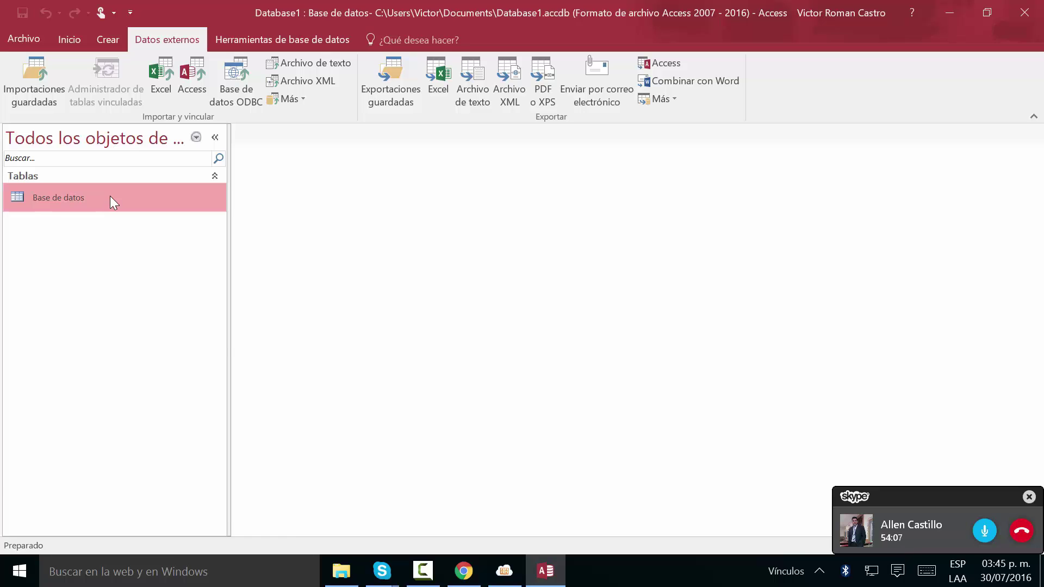
double_click(110, 198)
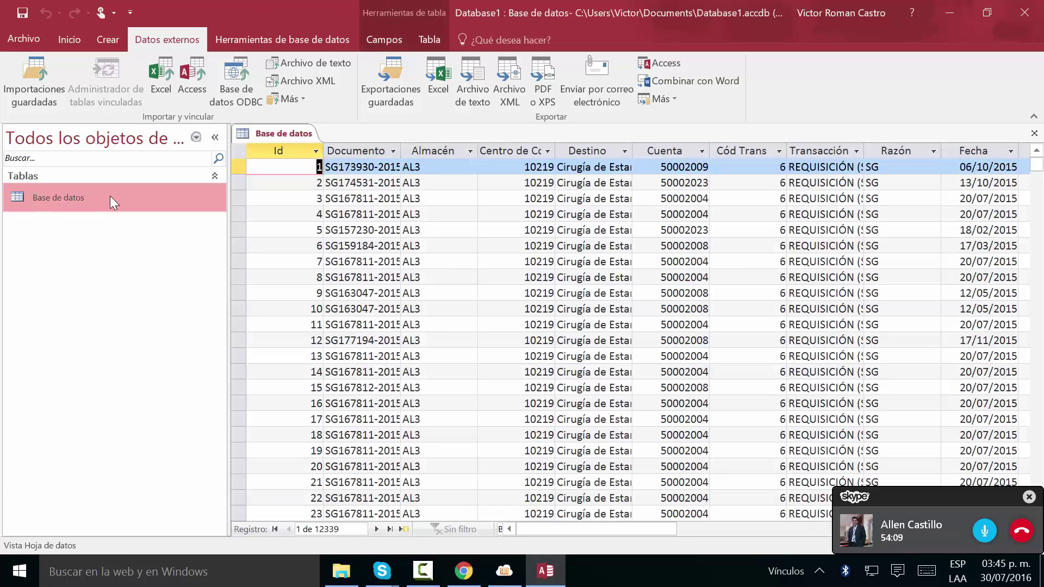
left_click_drag(593, 530, 539, 521)
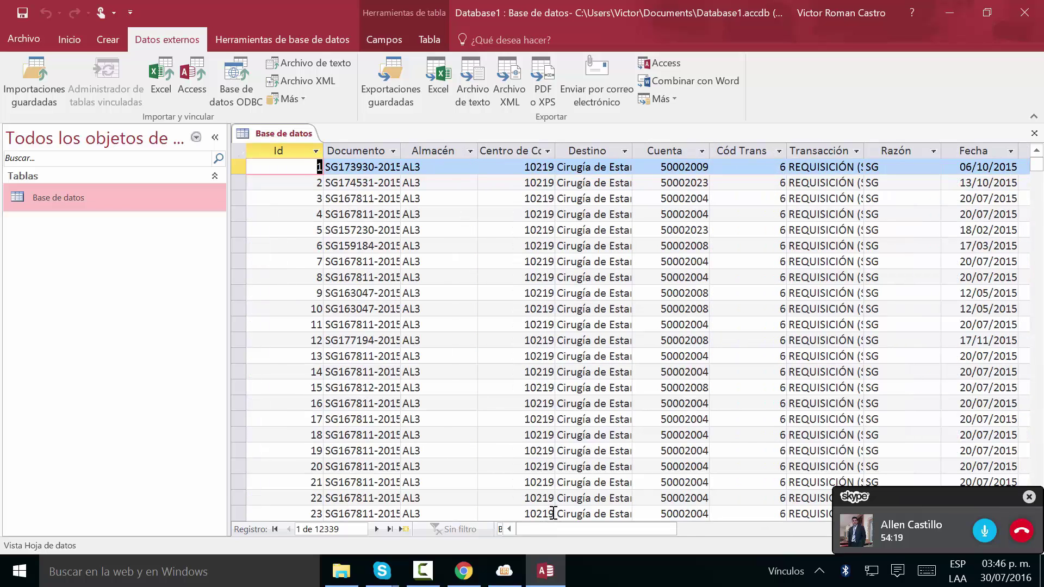
left_click_drag(1039, 176, 1040, 372)
left_click_drag(1043, 283, 1041, 162)
- Check the screen-sharing status in MeetingBurner and minimize its window
left_click(496, 575)
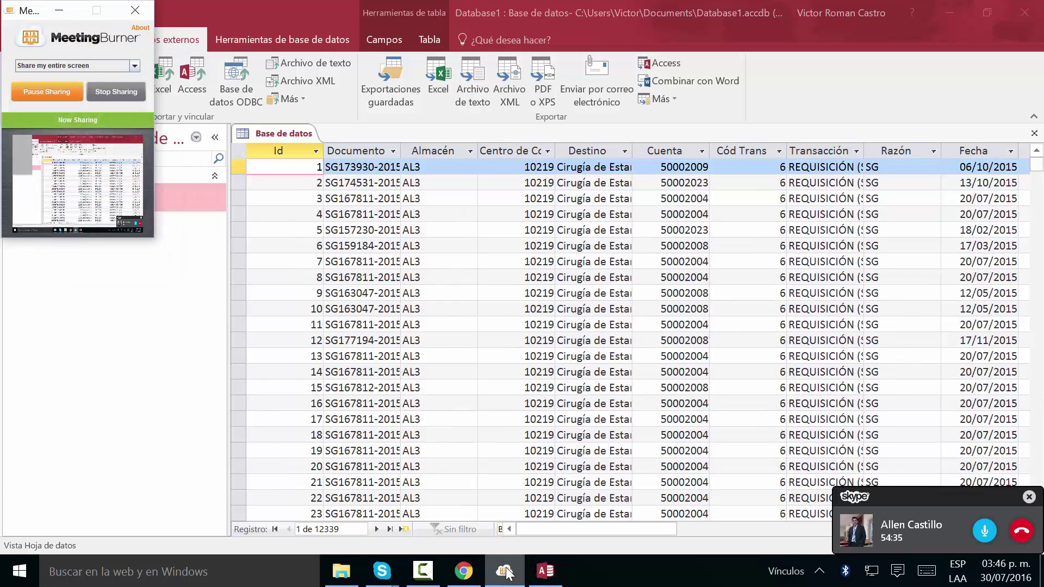
left_click(504, 572)
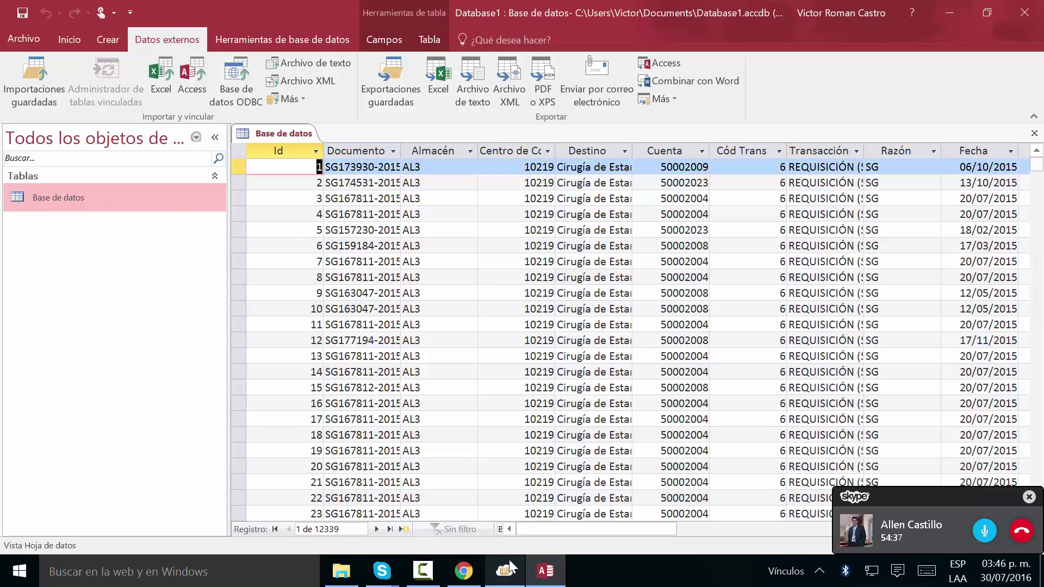
left_click(505, 569)
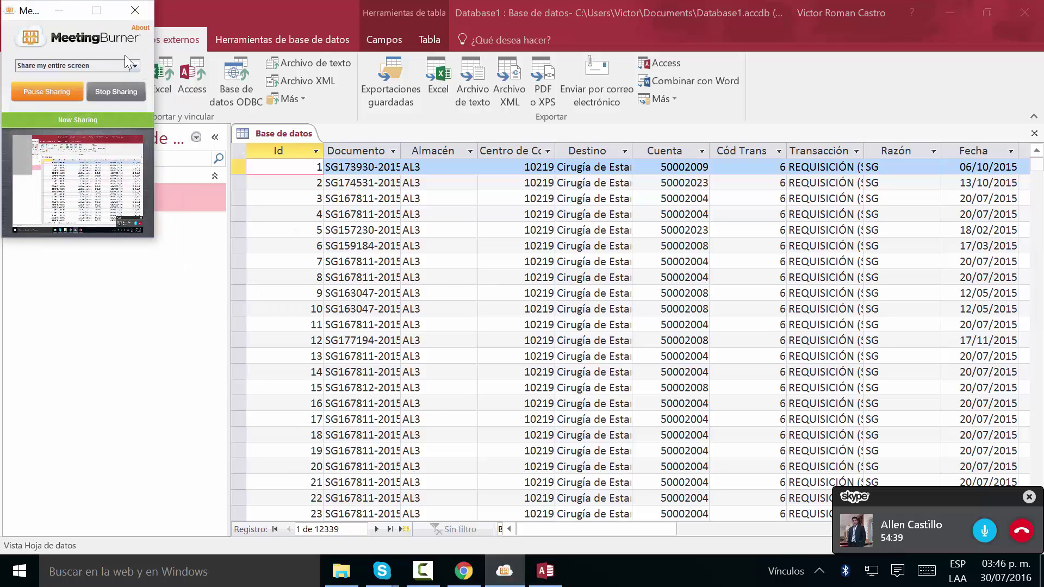
left_click(59, 11)
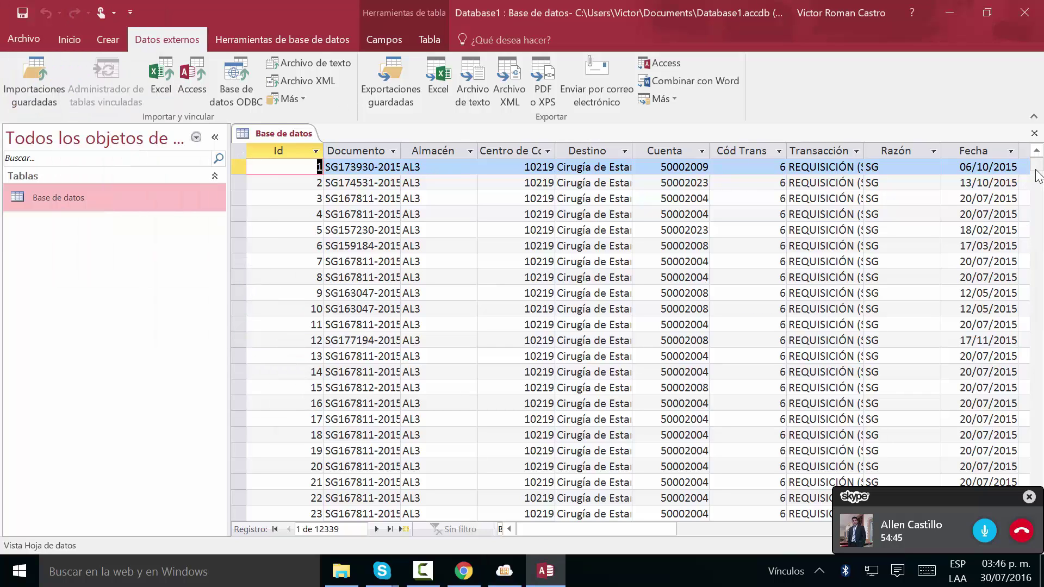
- Look through the Base de datos table to its last records and save the table
left_click_drag(610, 534, 553, 540)
left_click_drag(1036, 168, 1040, 483)
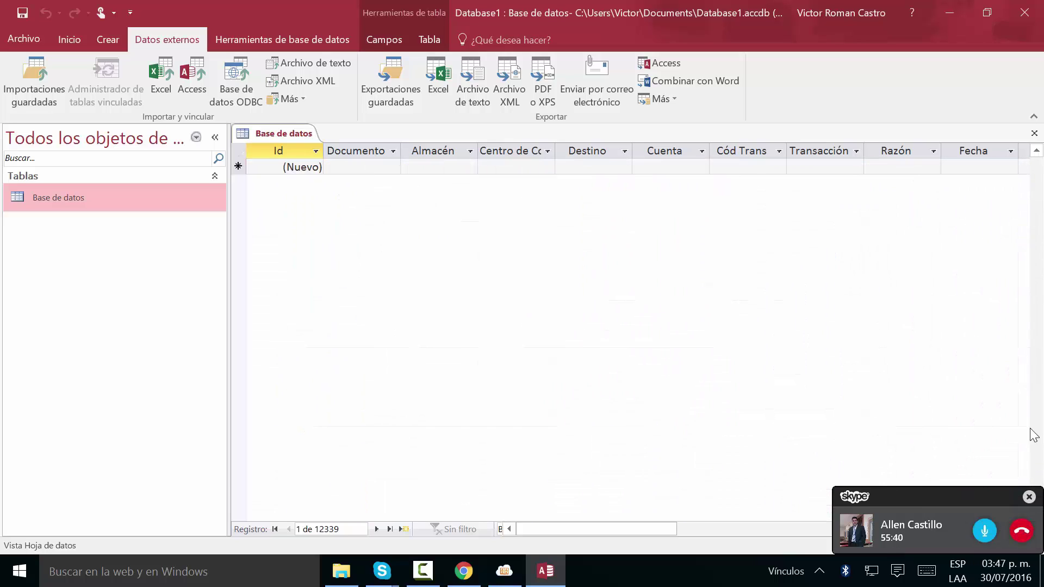
left_click(1040, 454)
scroll(610, 326, "down", 5)
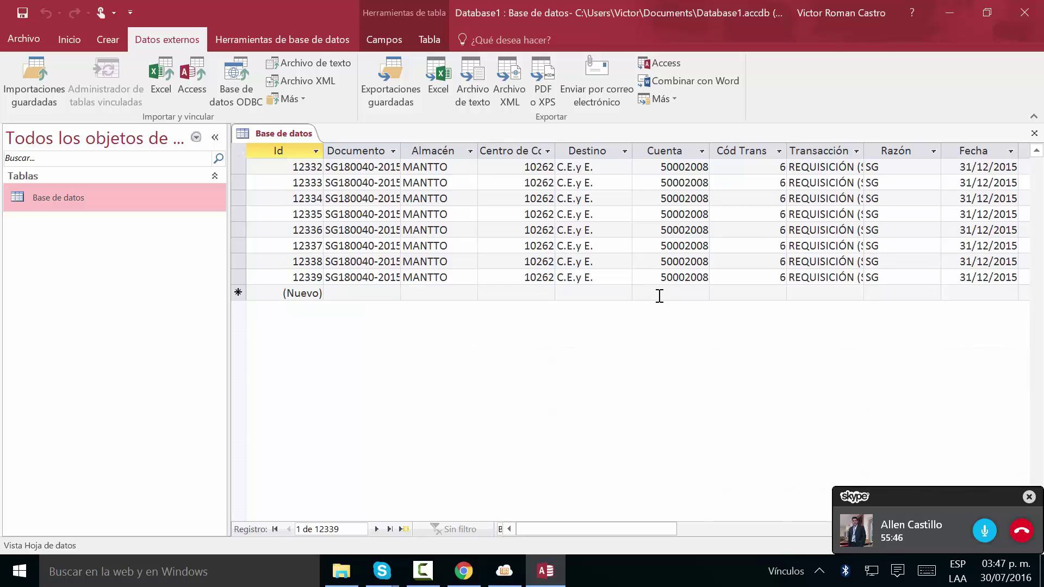
right_click(283, 132)
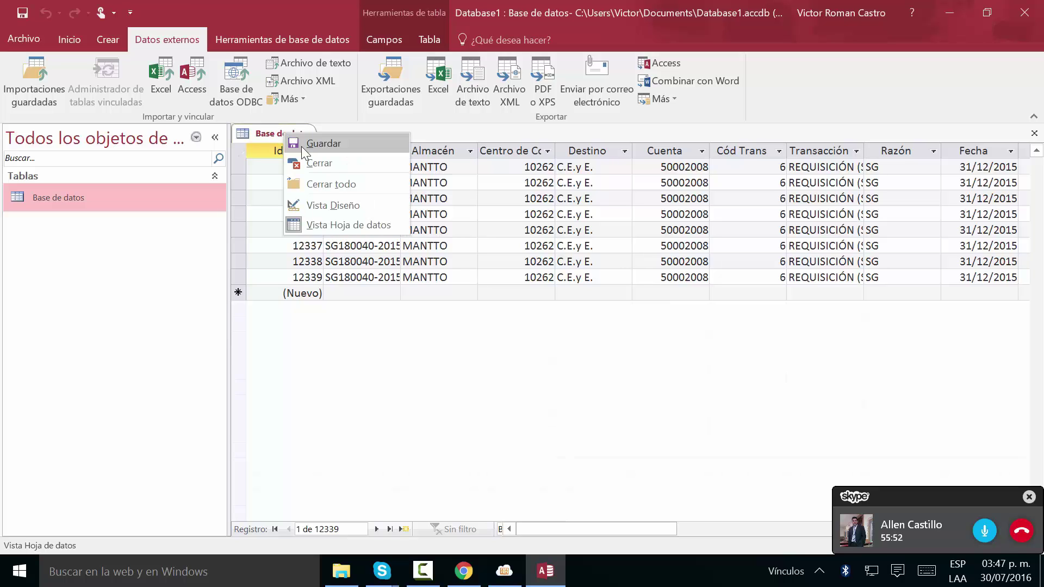
left_click(301, 144)
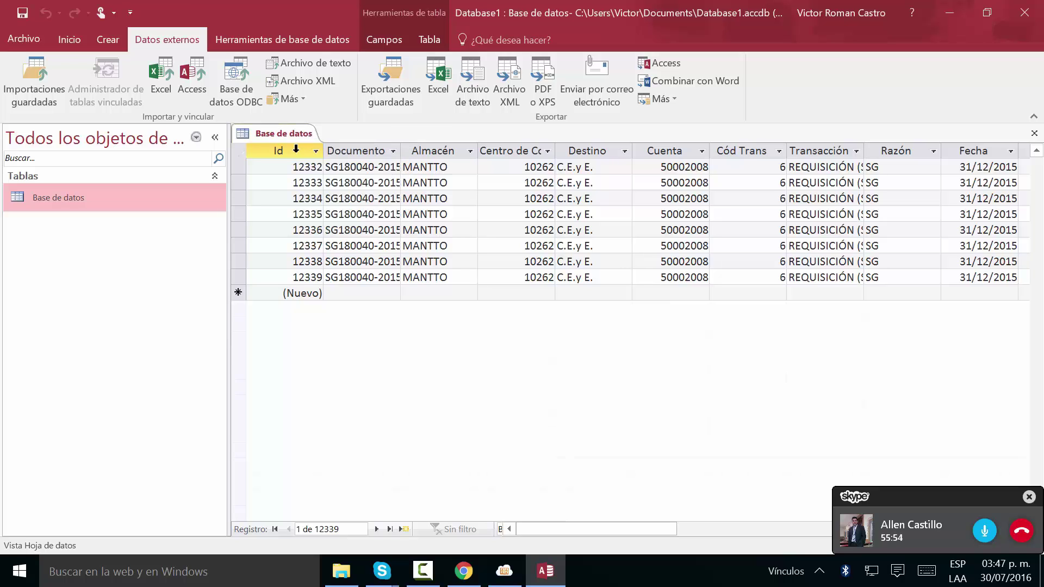
- Start saving the database under a new name as an Access database (*.accdb), allowing the open objects to be closed
left_click(25, 40)
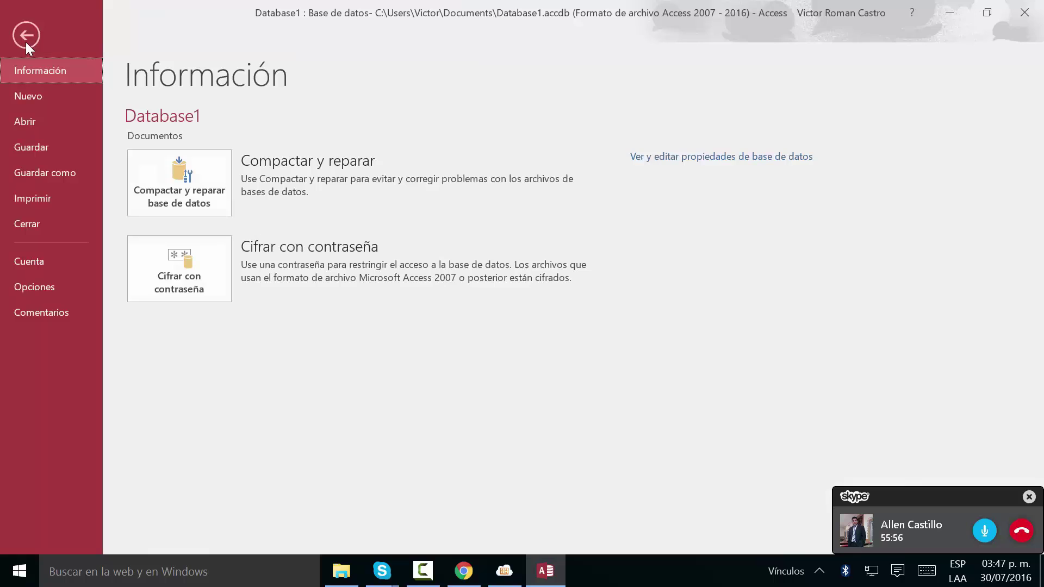
left_click(51, 172)
left_click(391, 381)
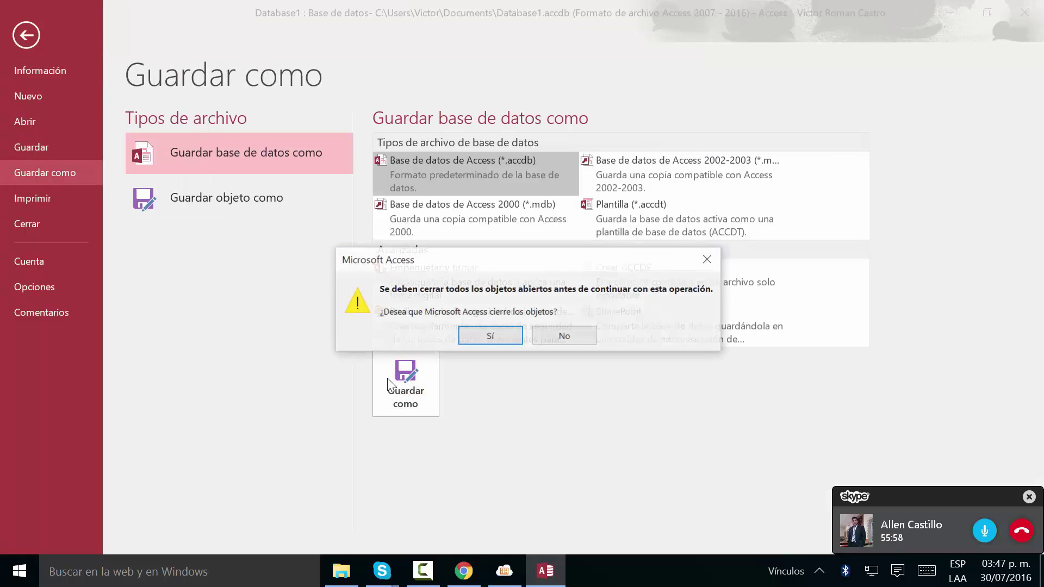
left_click(540, 339)
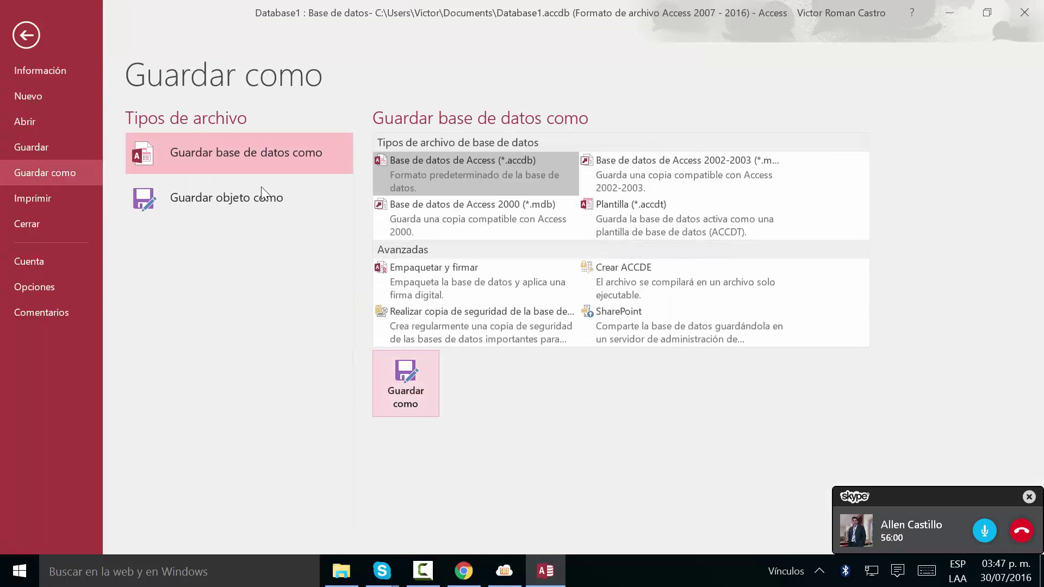
left_click(391, 401)
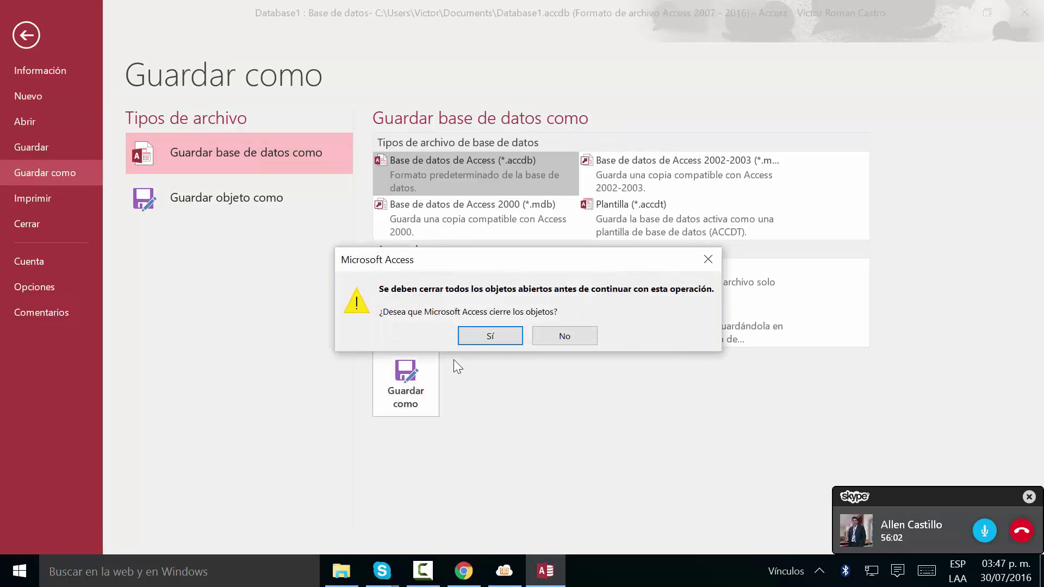
left_click(481, 341)
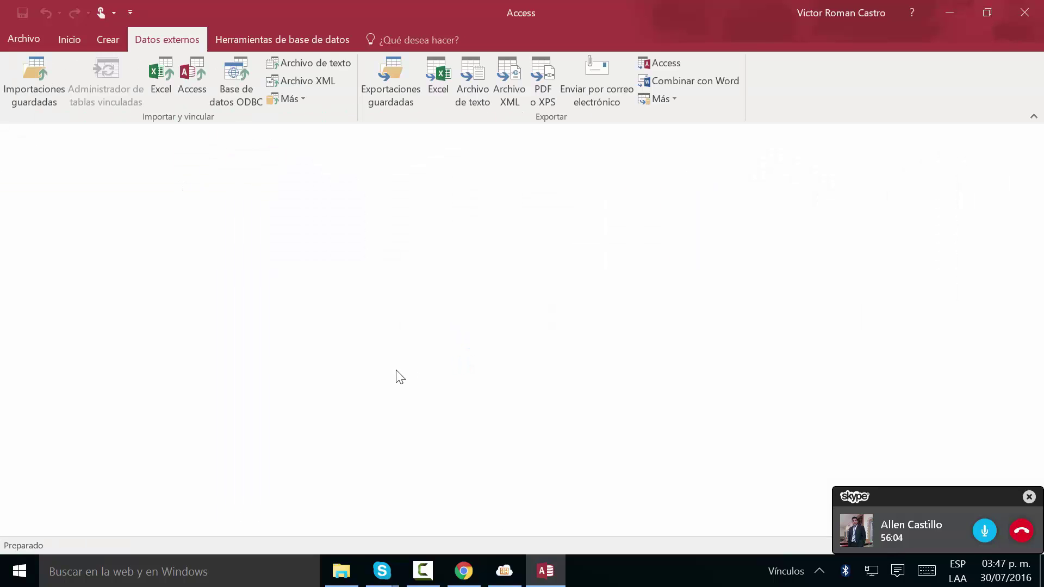
- Save the database in the Escritorio folder as Ejemplo 1 and enable its content
mouse_move(112, 202)
left_mouse_down()
mouse_move(112, 98)
mouse_move(121, 191)
left_mouse_up()
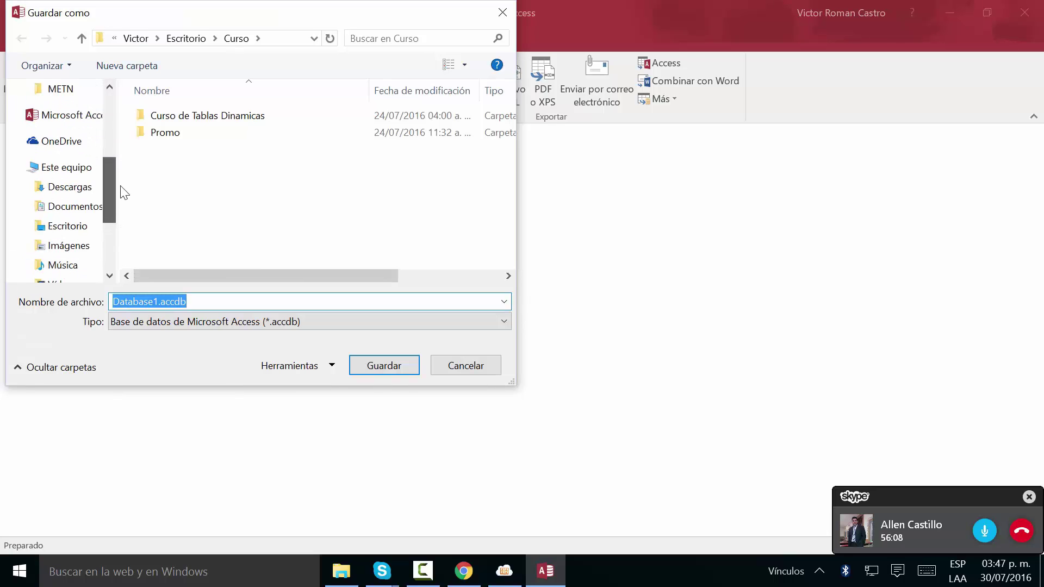
left_click(73, 227)
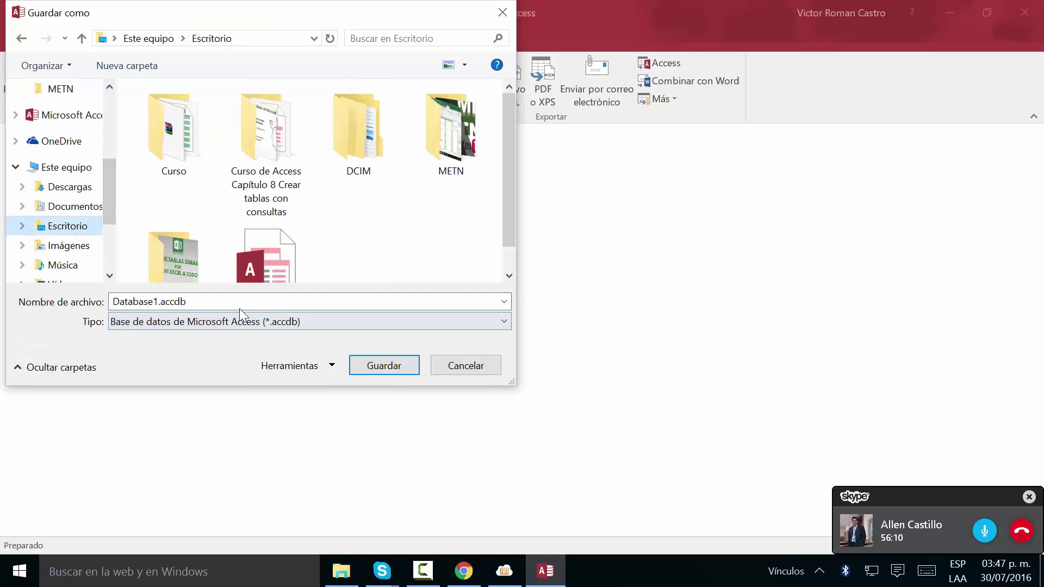
left_click(260, 301)
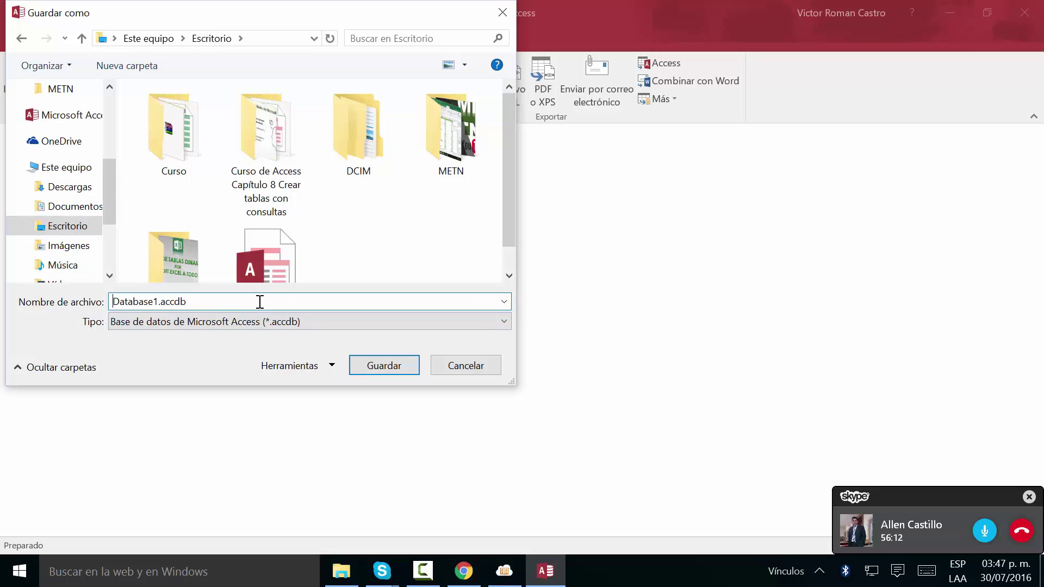
key("shift+Home")
type("Ejemplo 1")
left_click(404, 370)
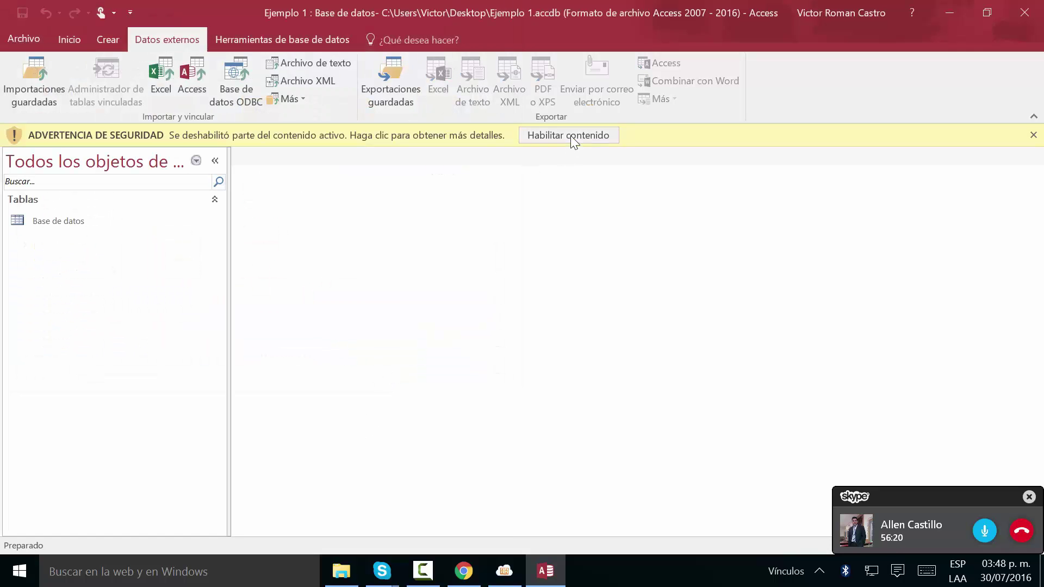
left_click(570, 136)
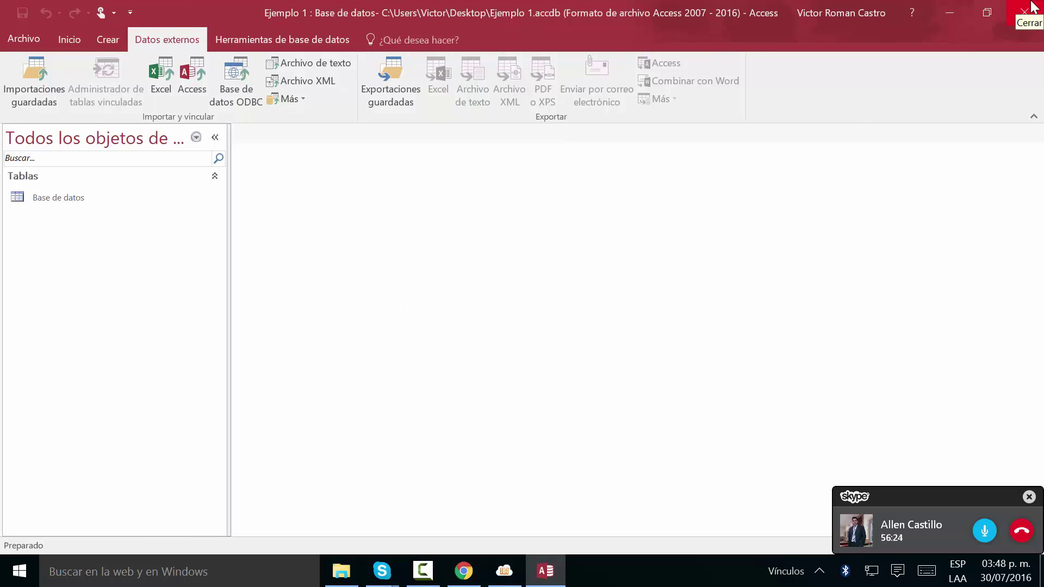
- Close Access, switch to Excel and create a blank workbook, dismissing the missing add-in messages
left_click(1032, 8)
left_click(2, 580)
scroll(288, 338, "down", 5)
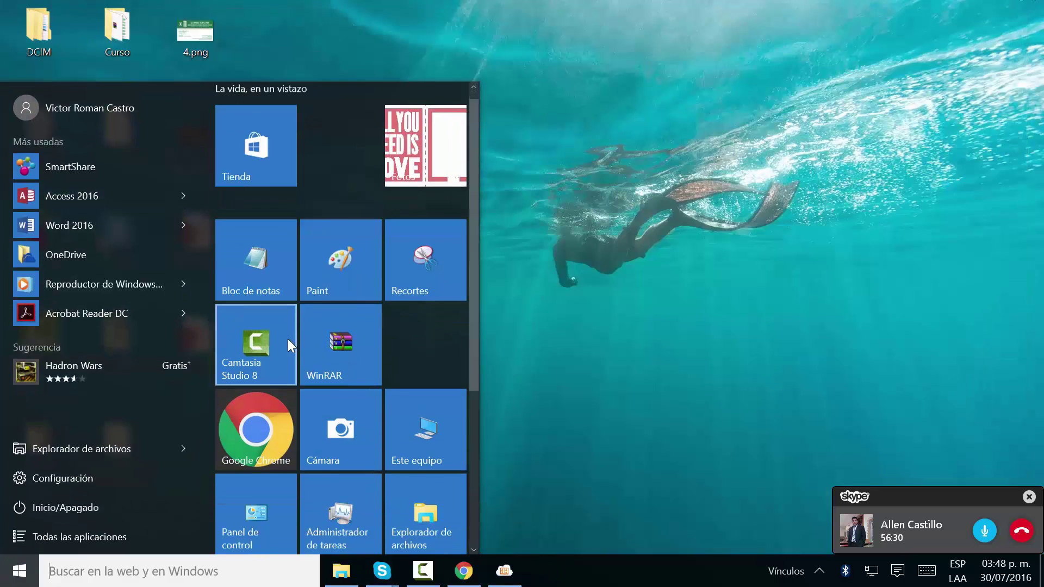
left_click(270, 410)
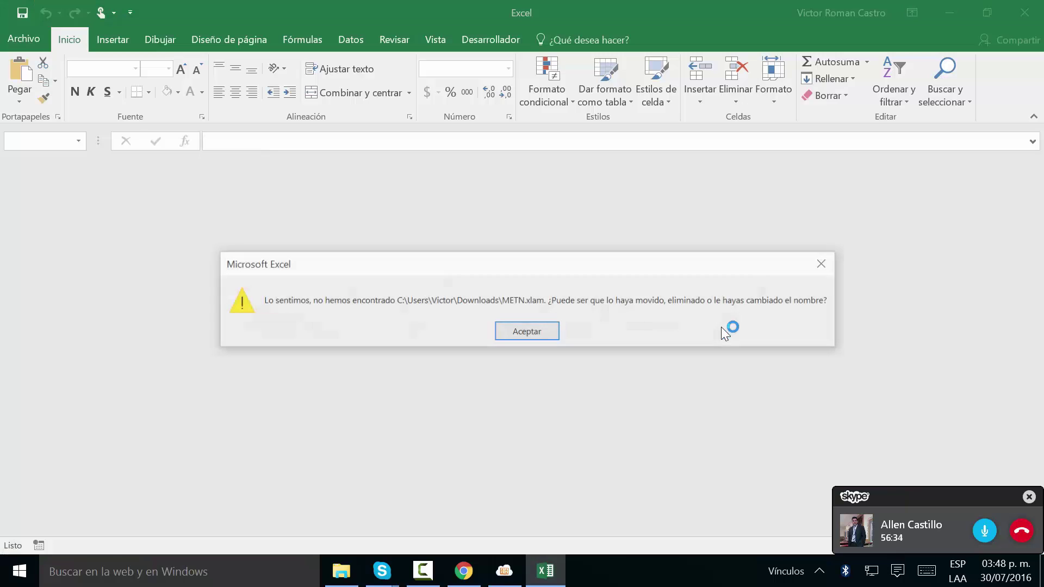
left_click(549, 333)
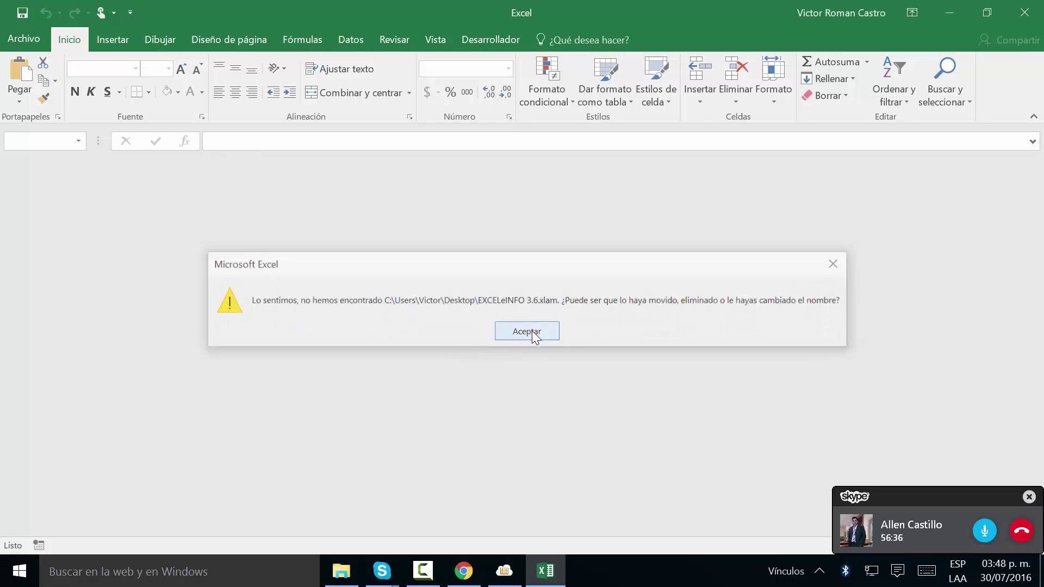
left_click(532, 331)
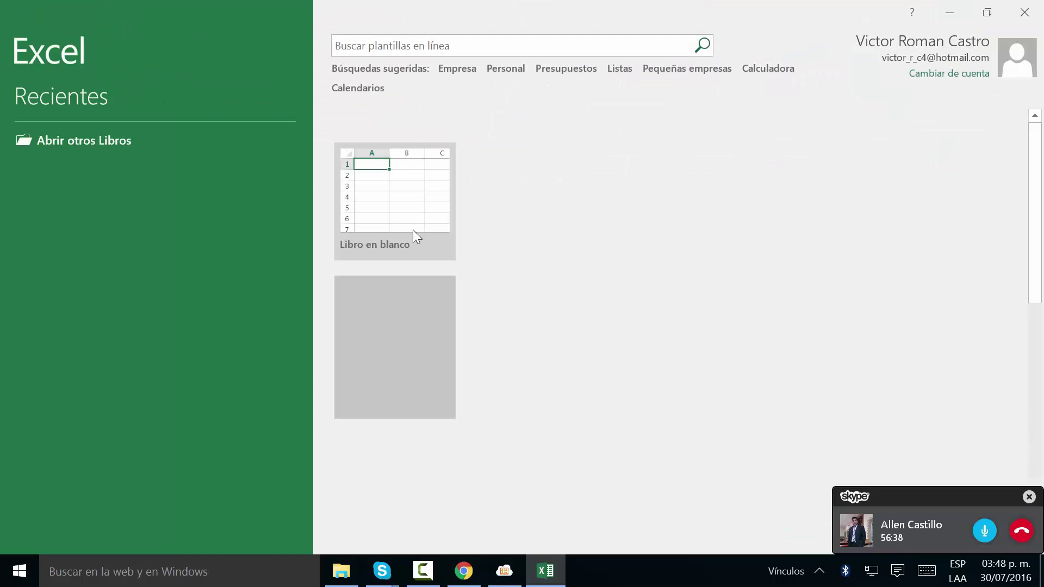
left_click(413, 229)
left_click(413, 229)
- Review the available sources for getting external data into the blank sheet at cell A1
left_click(50, 188)
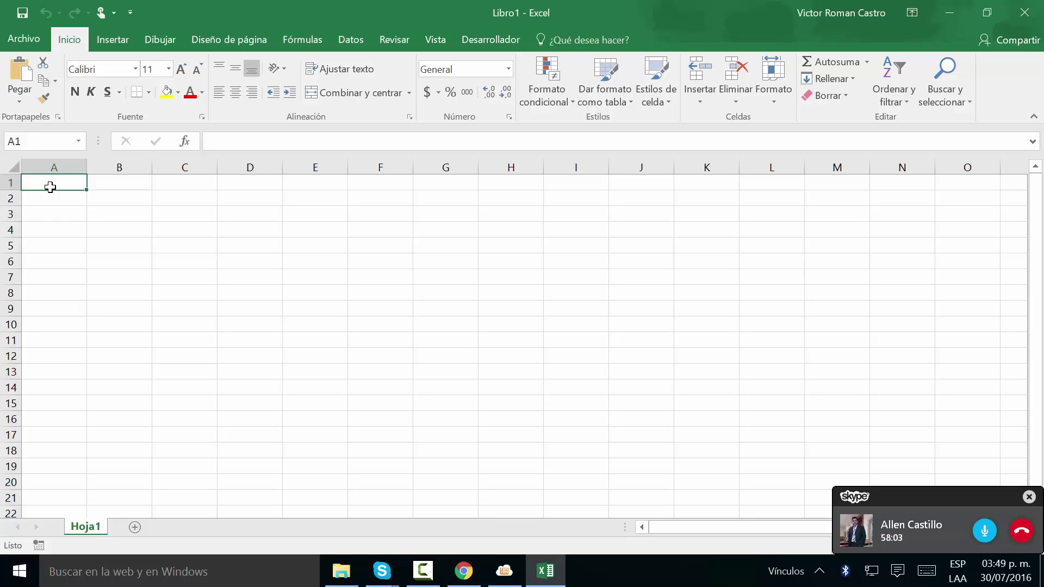
left_click(346, 43)
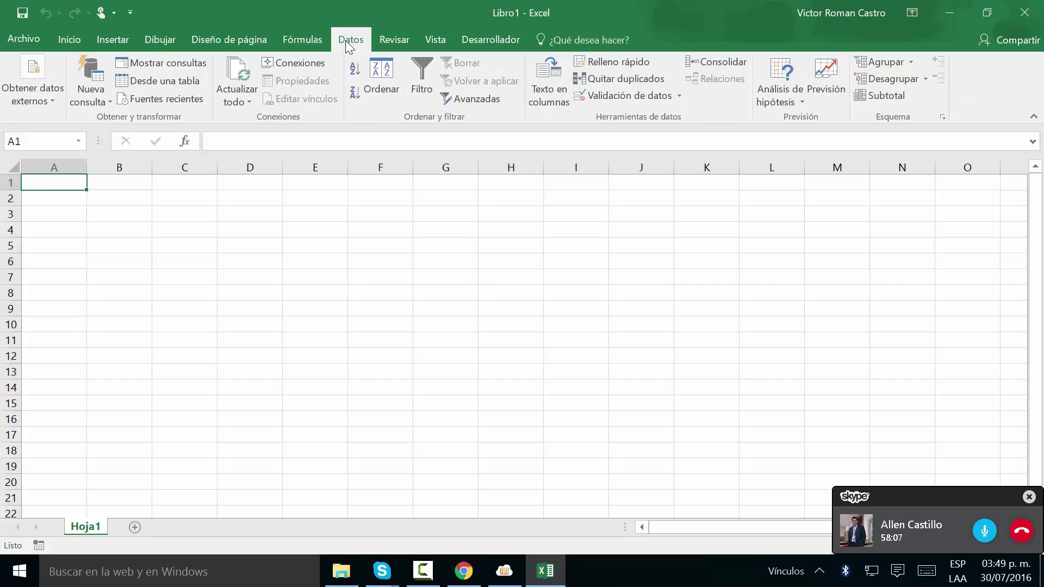
left_click(48, 105)
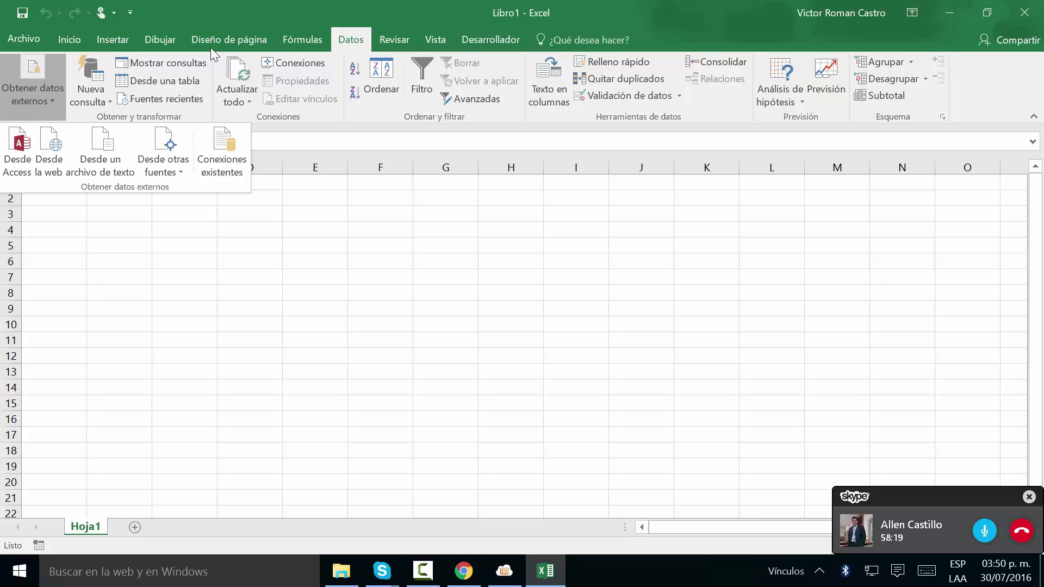
left_click(226, 3)
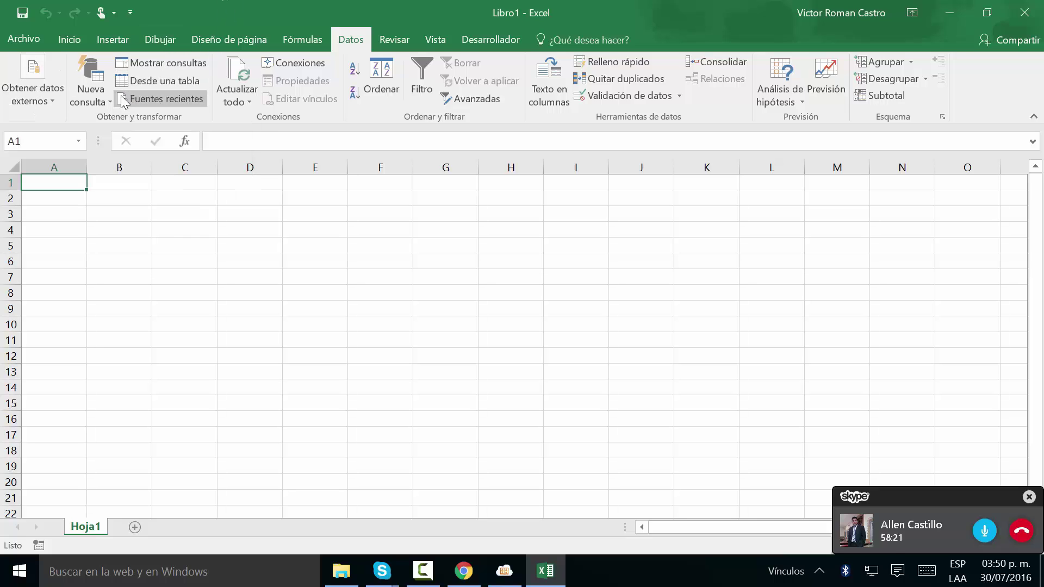
- Choose the Access database Ejemplo 1.accdb in the Escritorio folder as the external data source
left_click(29, 92)
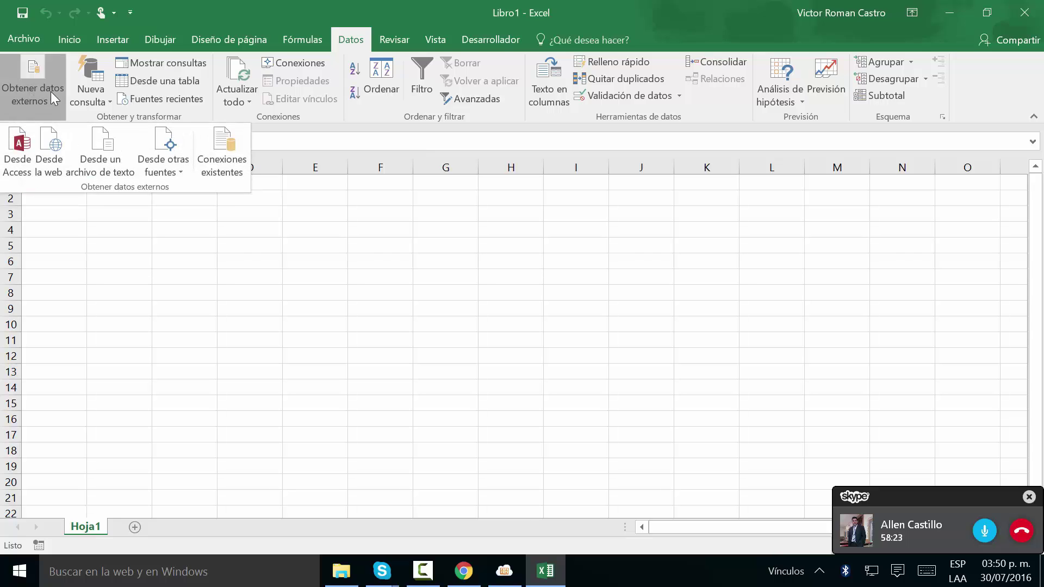
left_click(13, 168)
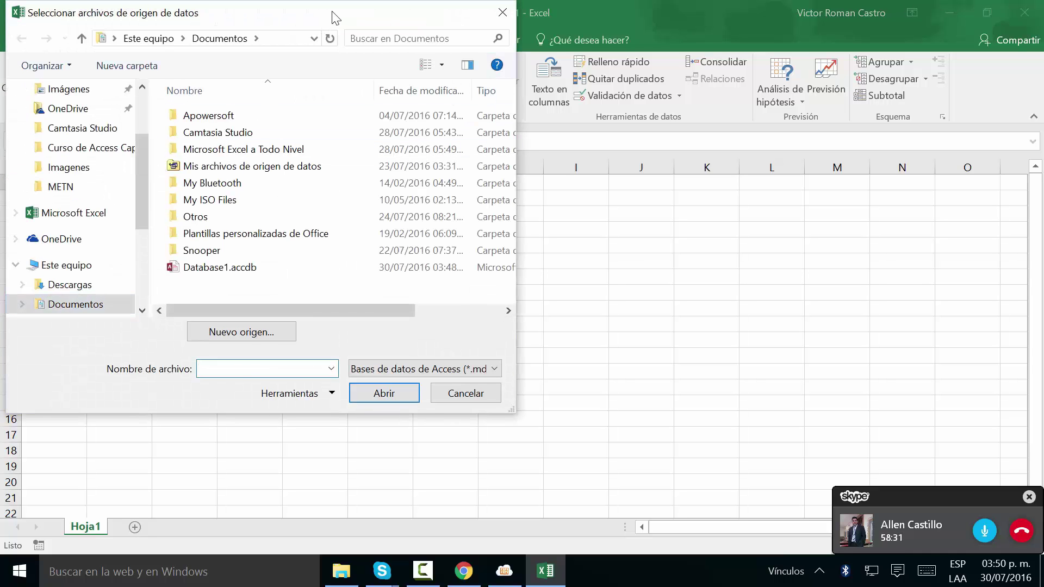
left_click_drag(334, 18, 559, 84)
scroll(326, 227, "up", 5)
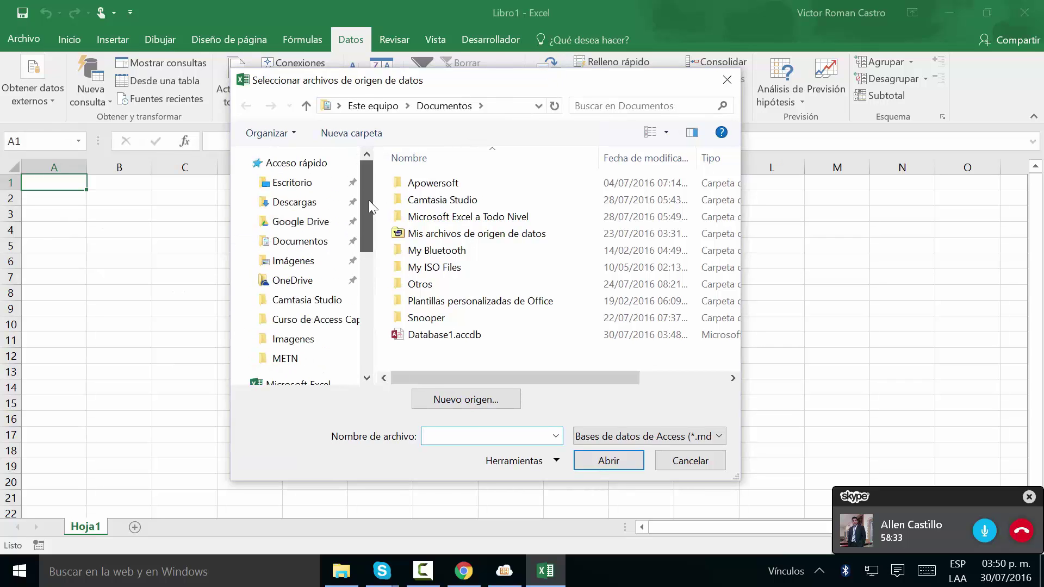
left_click(297, 185)
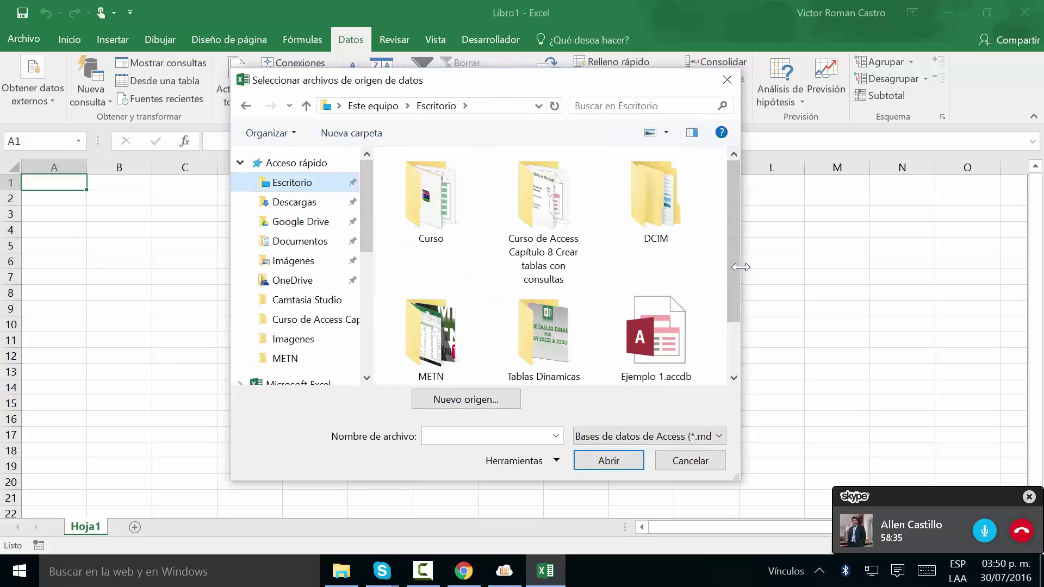
left_click_drag(737, 288, 735, 322)
left_click(654, 258)
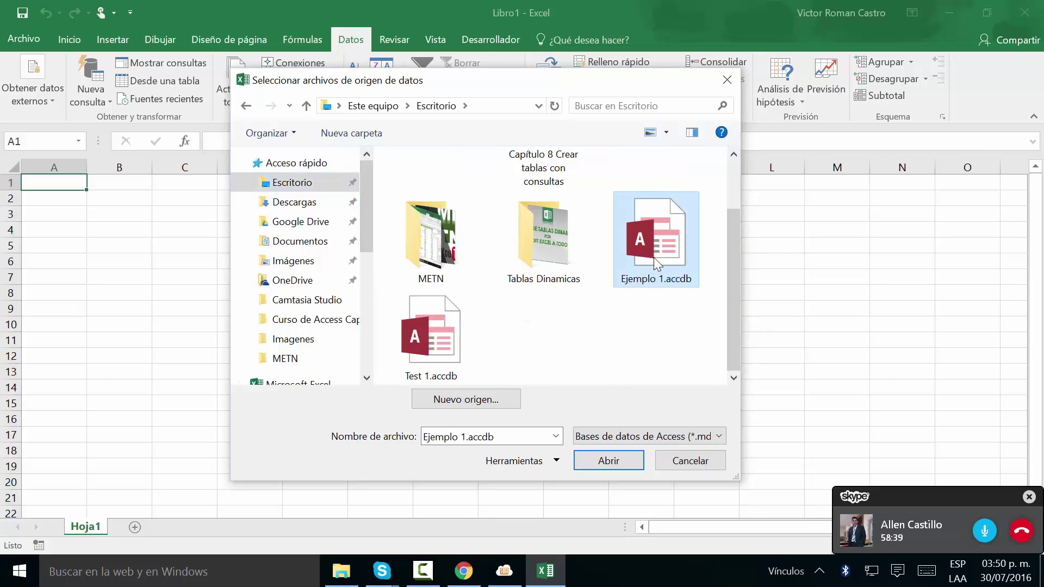
double_click(655, 252)
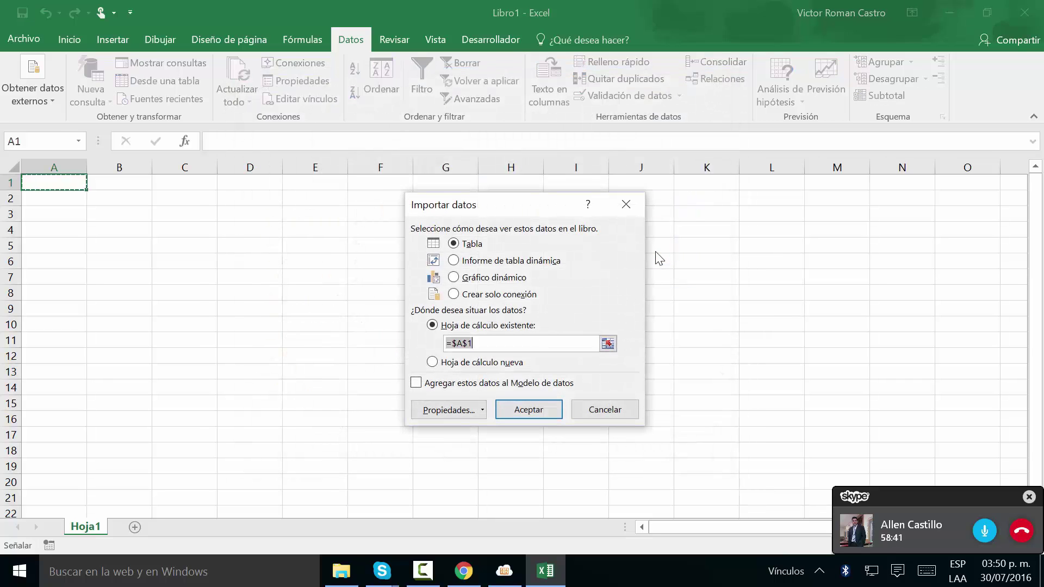
- Import the data as a PivotTable report at cell A1 of the existing sheet, declining the EPSON software update
left_click_drag(556, 207, 585, 199)
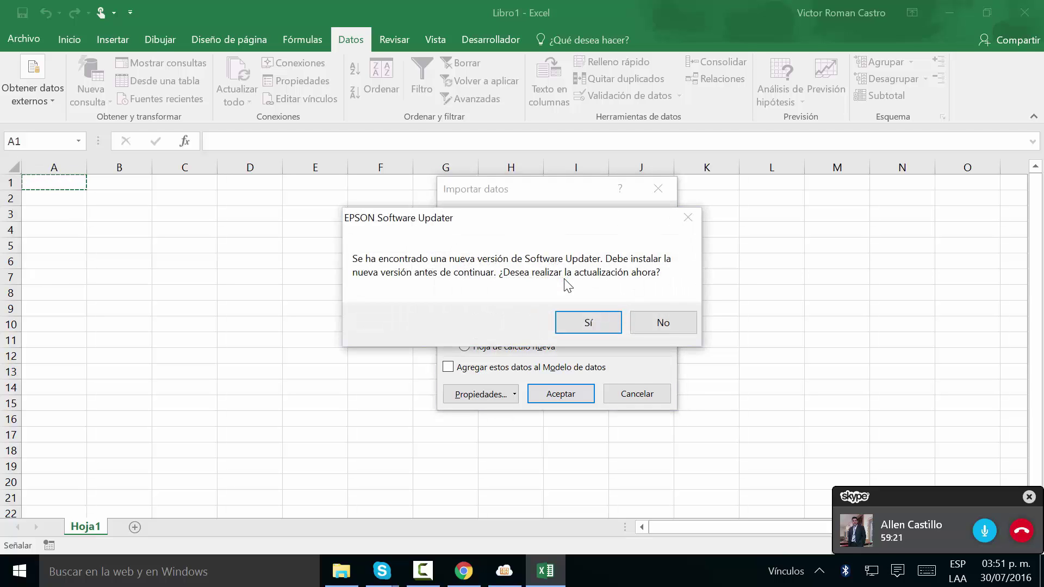
left_click(675, 327)
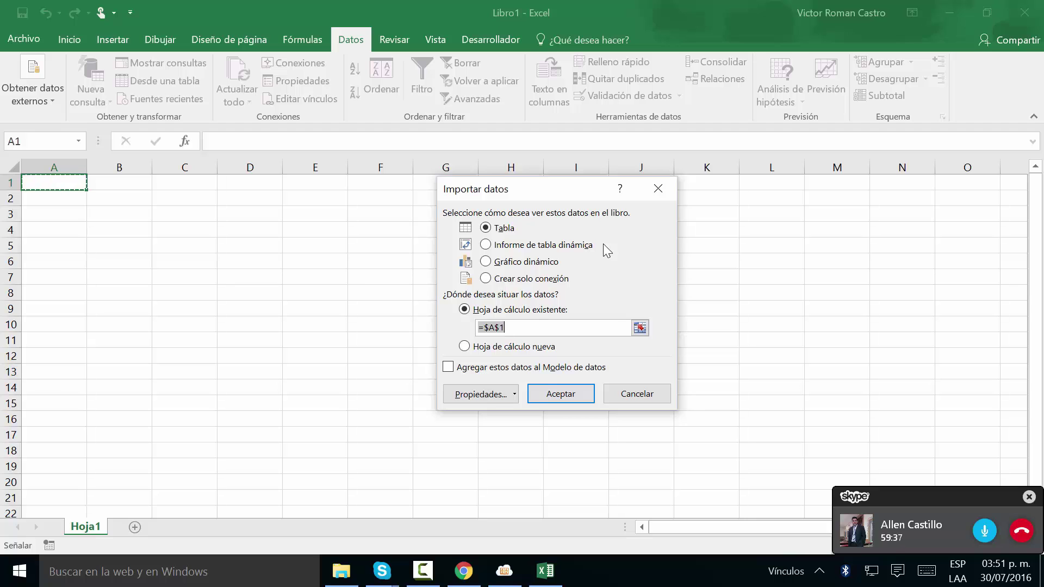
left_click(564, 250)
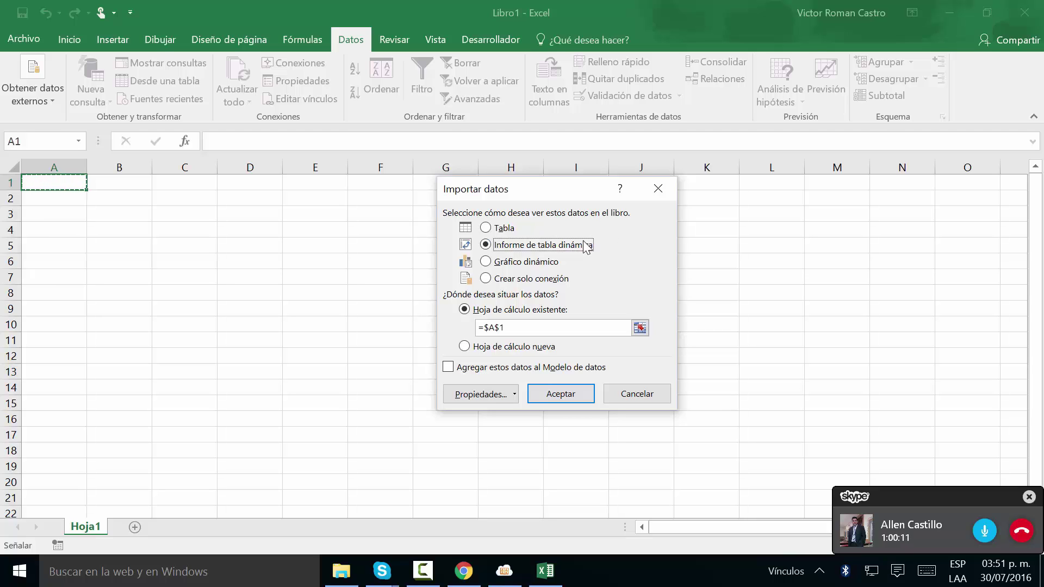
left_click(546, 266)
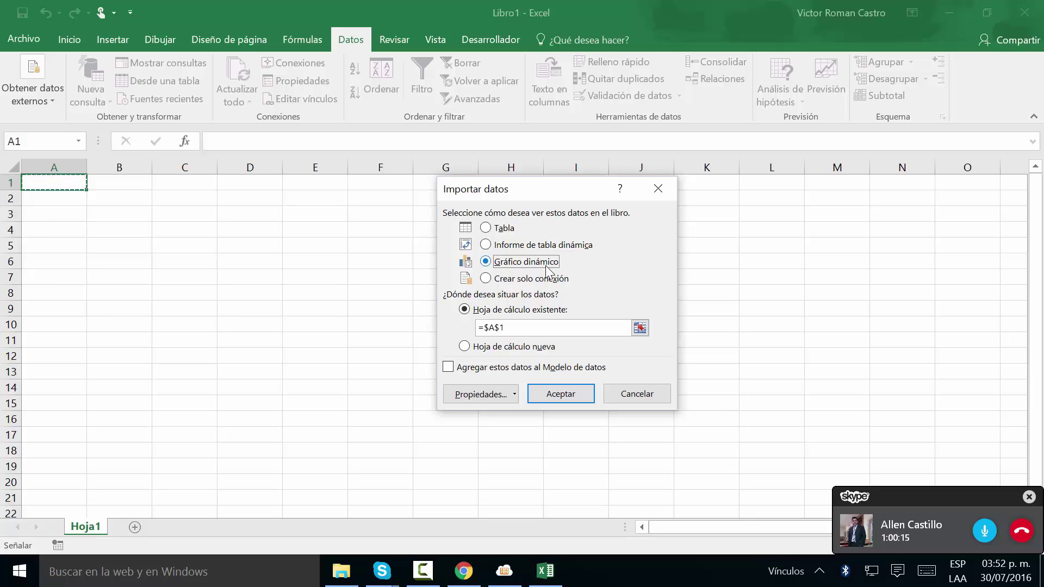
left_click(532, 248)
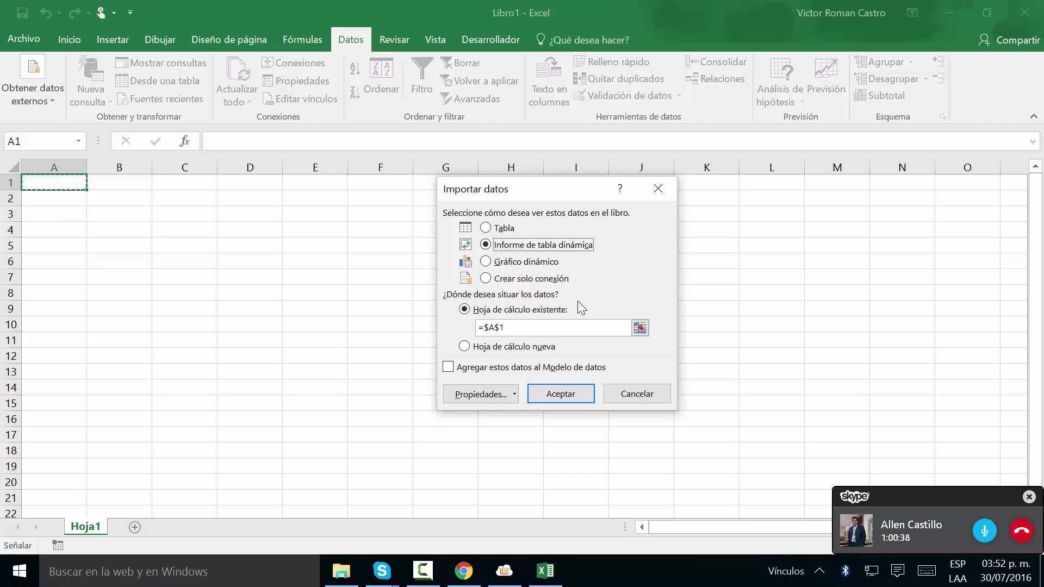
left_click(489, 311)
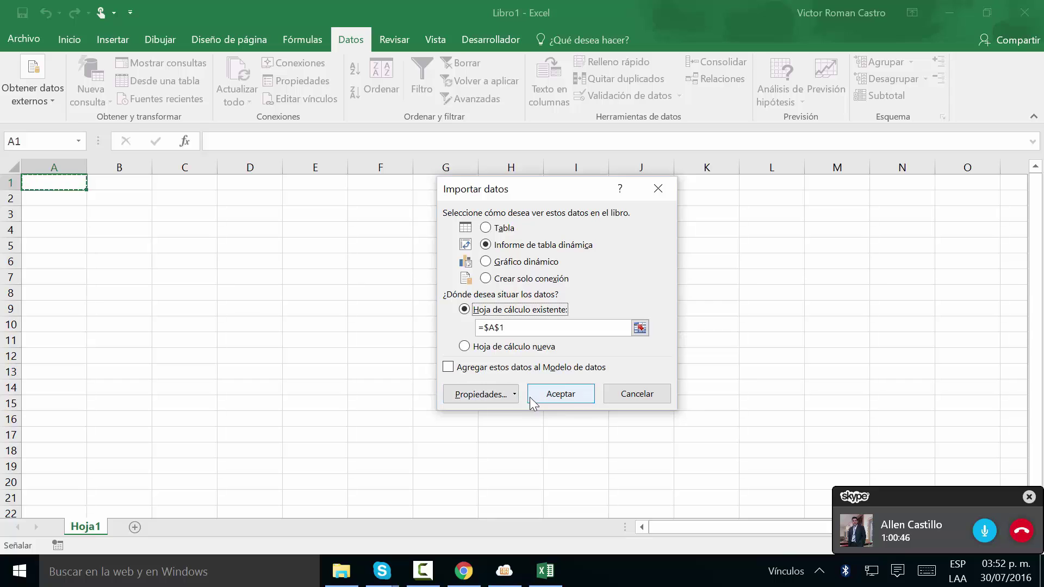
left_click(569, 398)
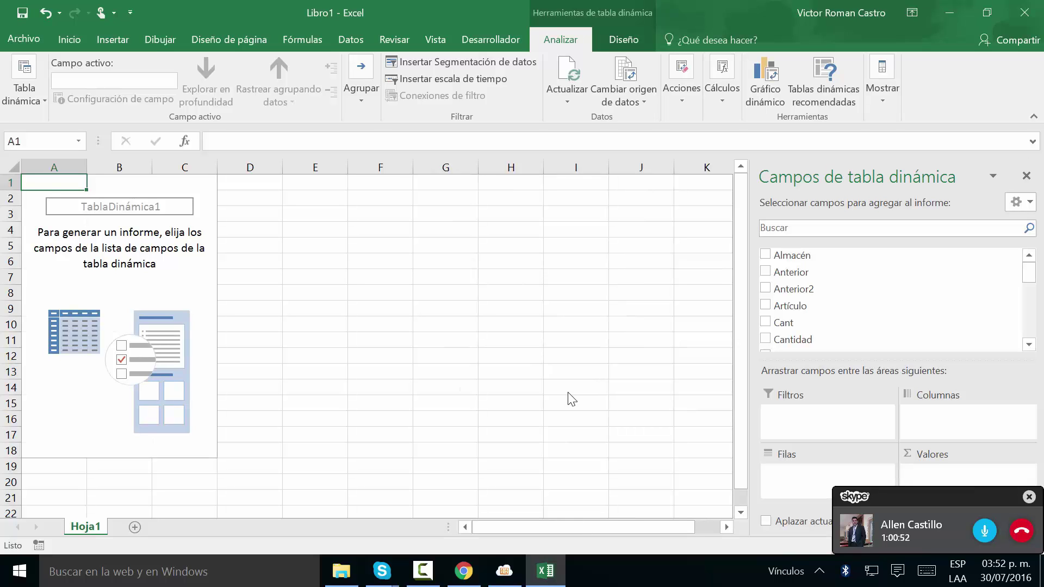
- Move the Skype call window clear of the field list and add the Almacén field to the pivot table's rows
left_click_drag(987, 498, 156, 499)
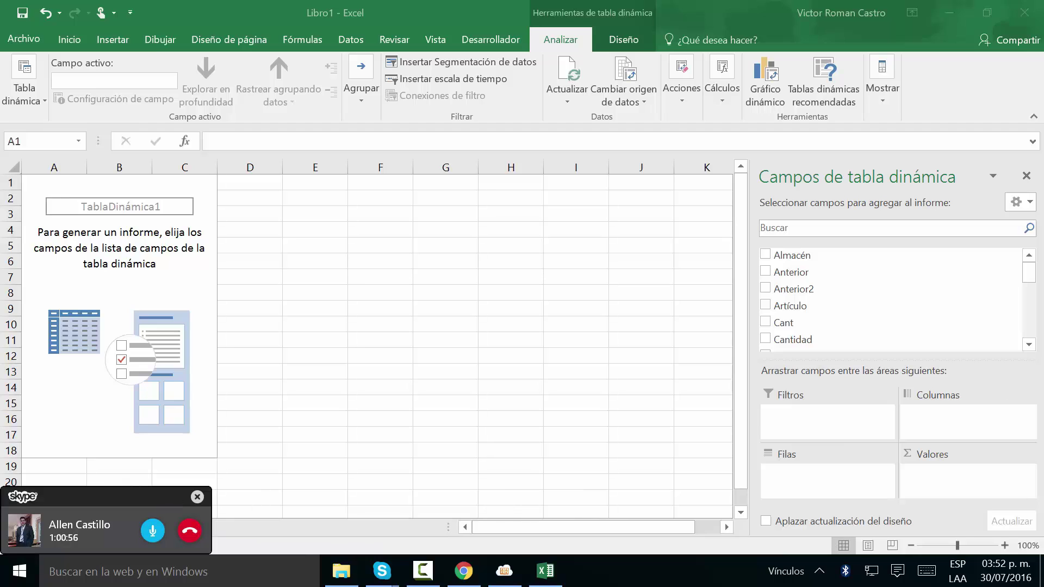
left_click(1039, 285)
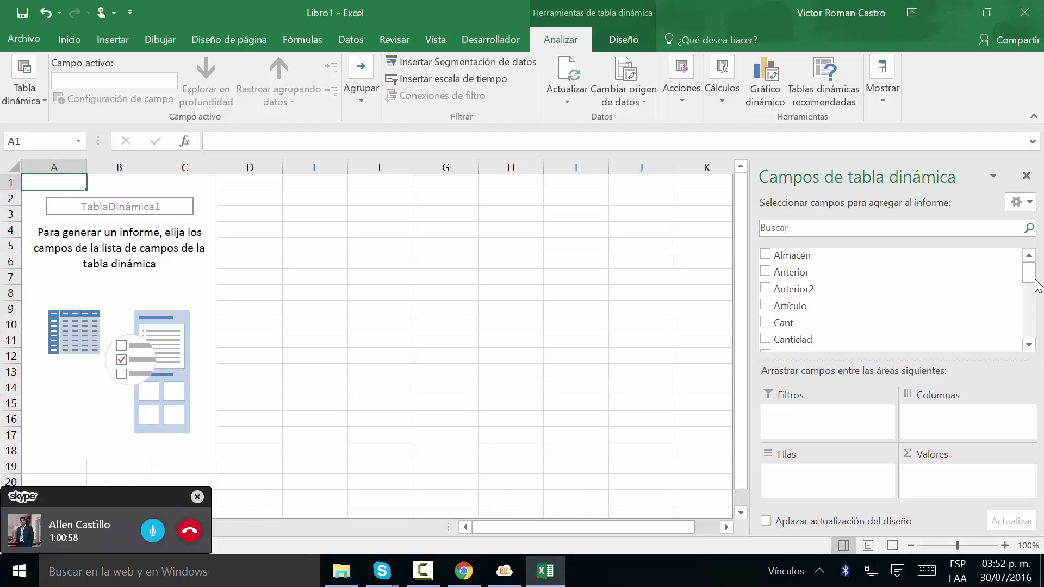
mouse_move(1036, 281)
left_mouse_down()
mouse_move(1040, 342)
mouse_move(1043, 278)
left_mouse_up()
left_click_drag(101, 496, 679, 576)
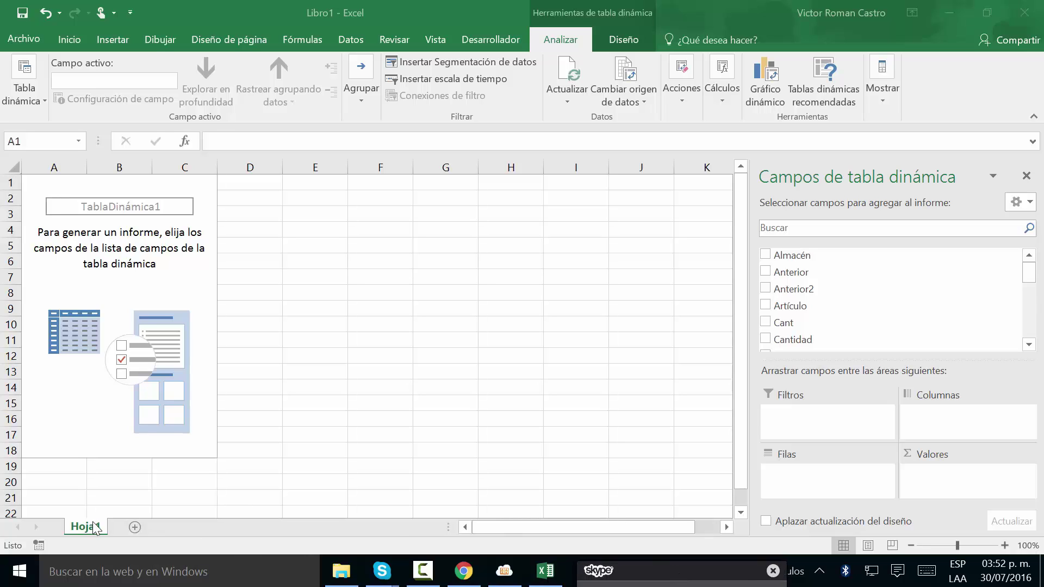
left_click(94, 228)
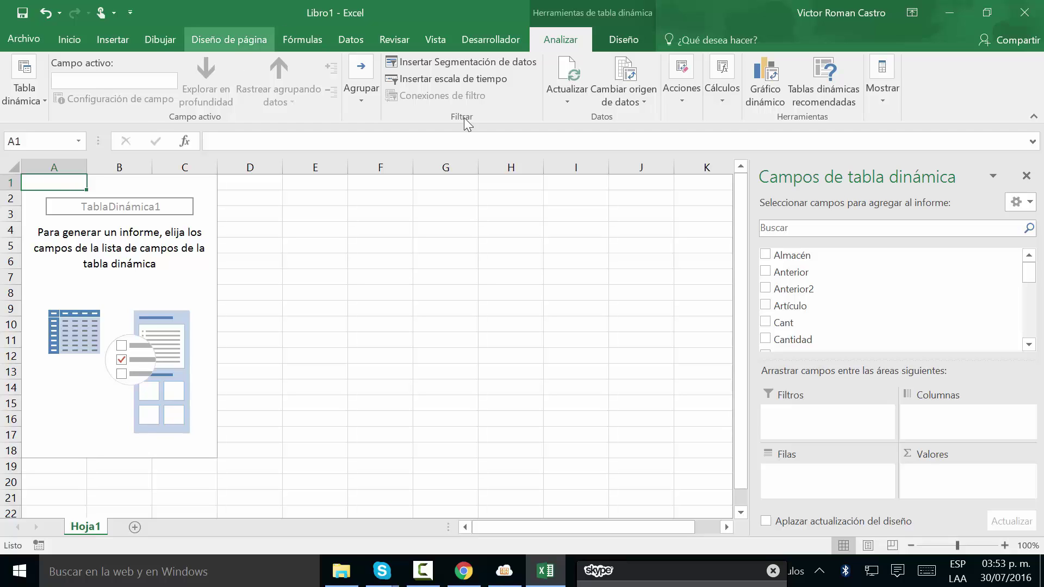
mouse_move(1029, 285)
left_mouse_down()
mouse_move(1029, 309)
mouse_move(1031, 284)
left_mouse_up()
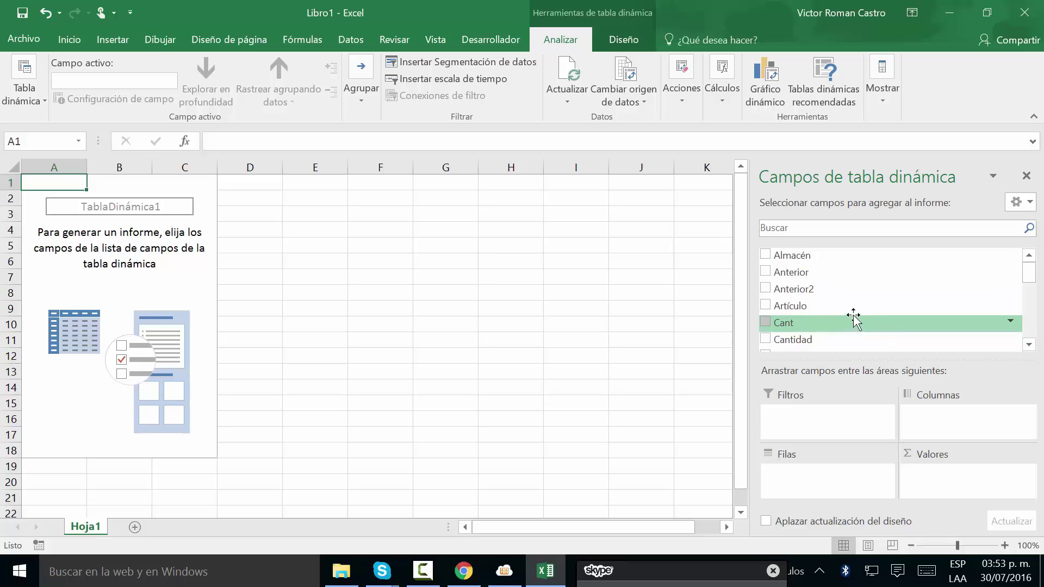
left_click_drag(846, 262, 824, 475)
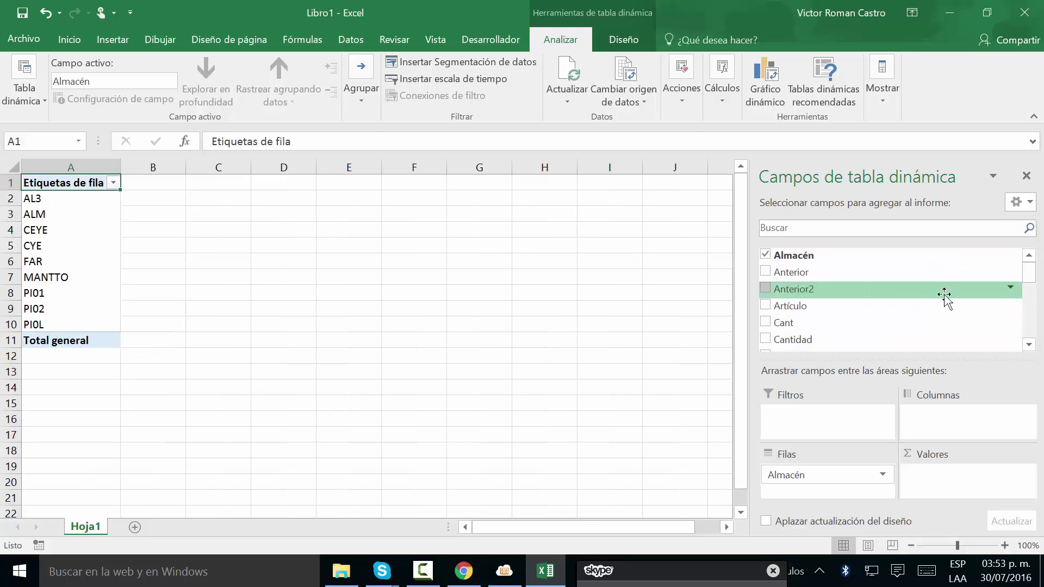
- Add the Cantidad field to the pivot table's values as a sum
left_click_drag(1028, 274, 1039, 299)
mouse_move(1039, 305)
left_mouse_down()
mouse_move(1042, 342)
mouse_move(1040, 285)
left_mouse_up()
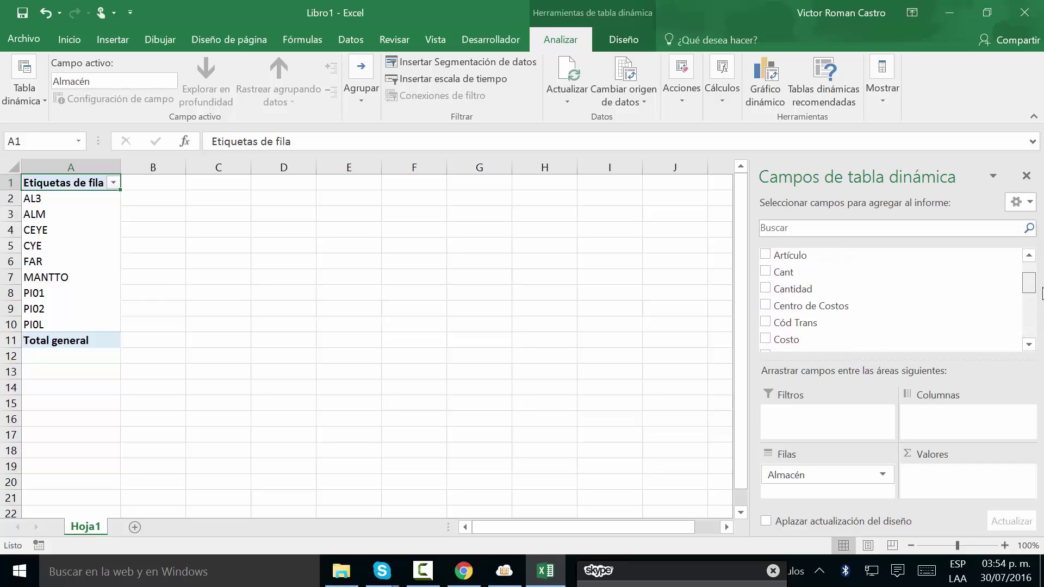
mouse_move(794, 291)
left_mouse_down()
mouse_move(840, 321)
mouse_move(827, 293)
mouse_move(800, 276)
left_mouse_up()
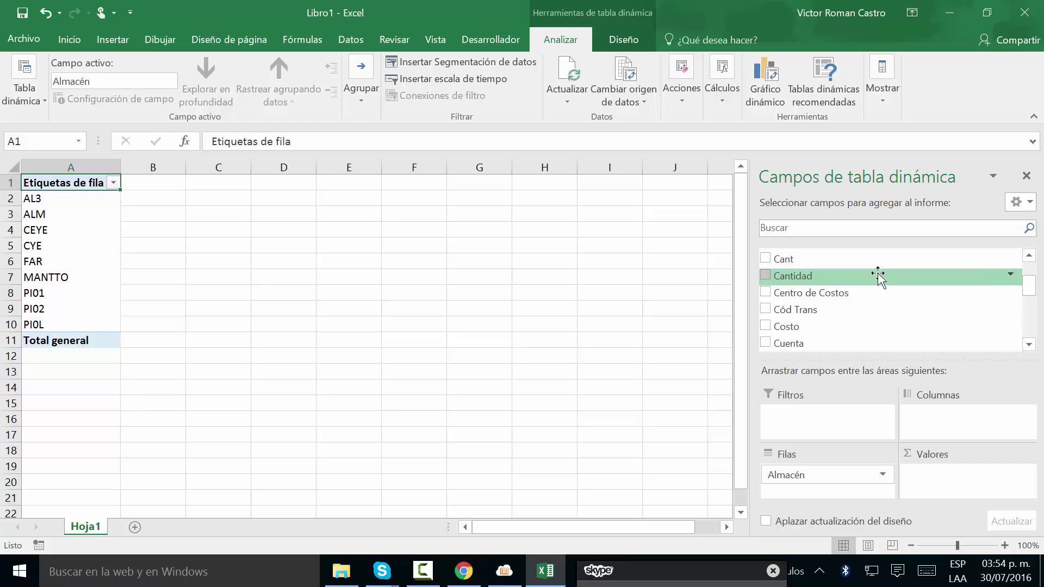
left_click_drag(878, 275, 950, 482)
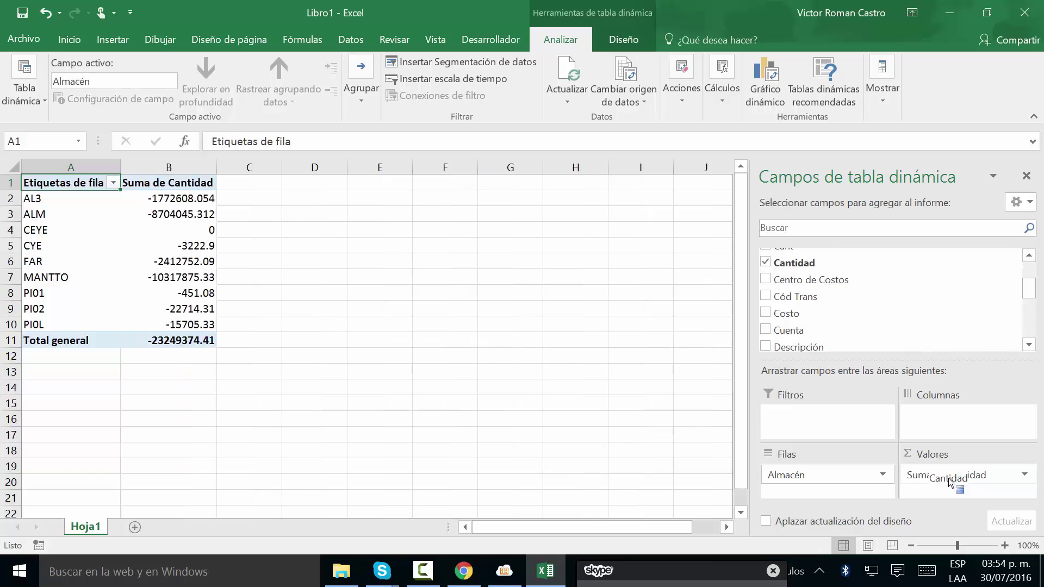
- Format the Suma de Cantidad values in B2:B11, including the grand total, with the comma-separated accounting number format
left_click_drag(188, 200, 206, 340)
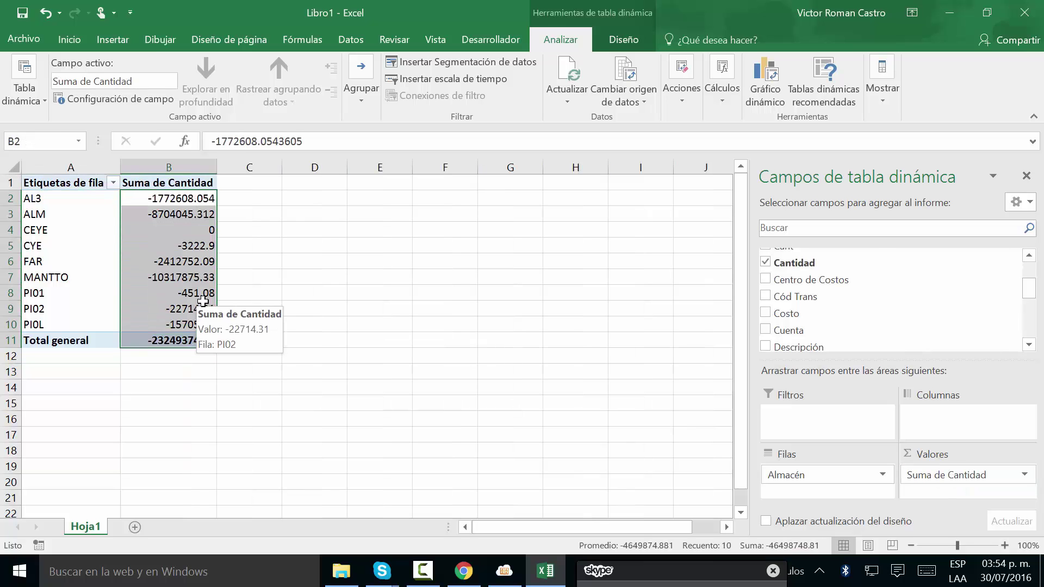
key("alt+o")
key("p")
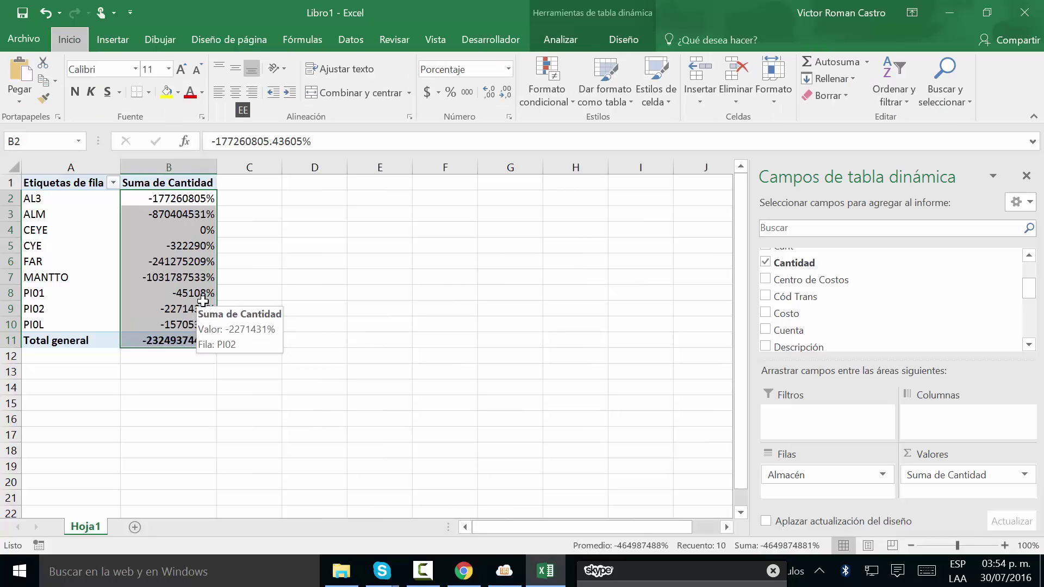
key("alt")
left_click(466, 93)
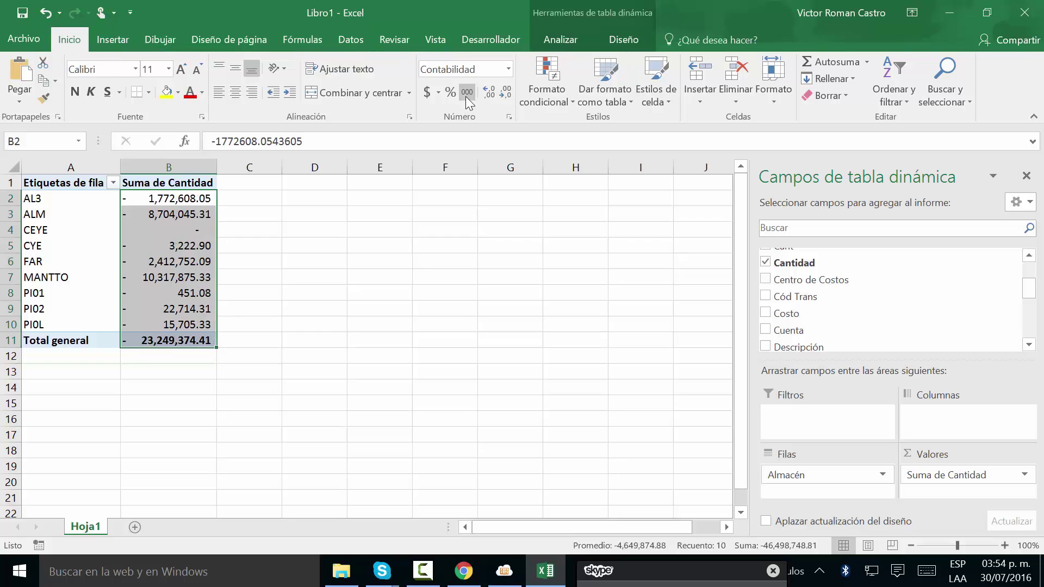
left_click(357, 313)
left_click(166, 213)
key("Up")
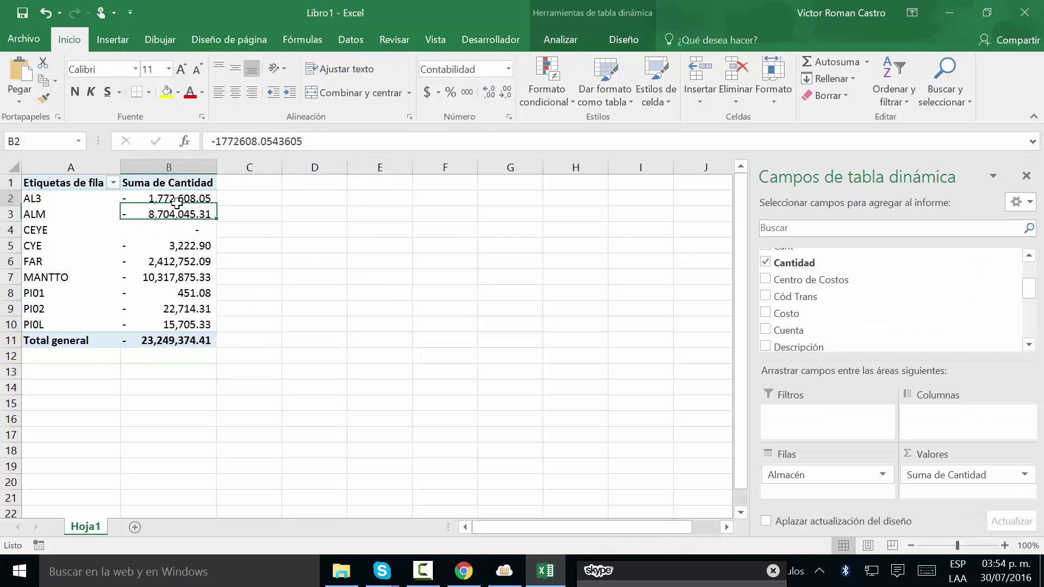
- Apply a pivot table style with a solid blue header row and turn on banded columns and banded rows
left_click(625, 37)
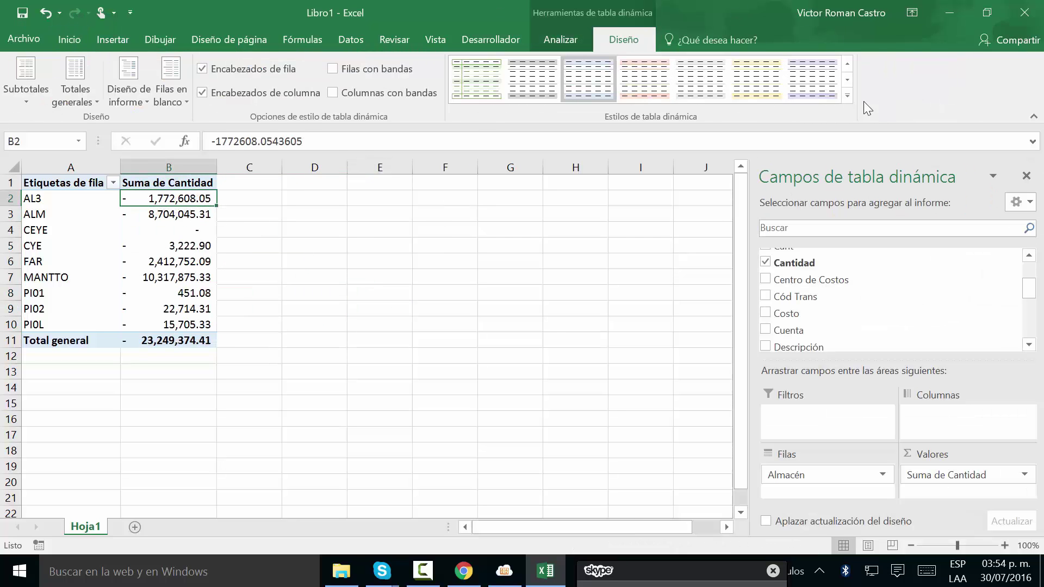
left_click(849, 97)
left_click(528, 358)
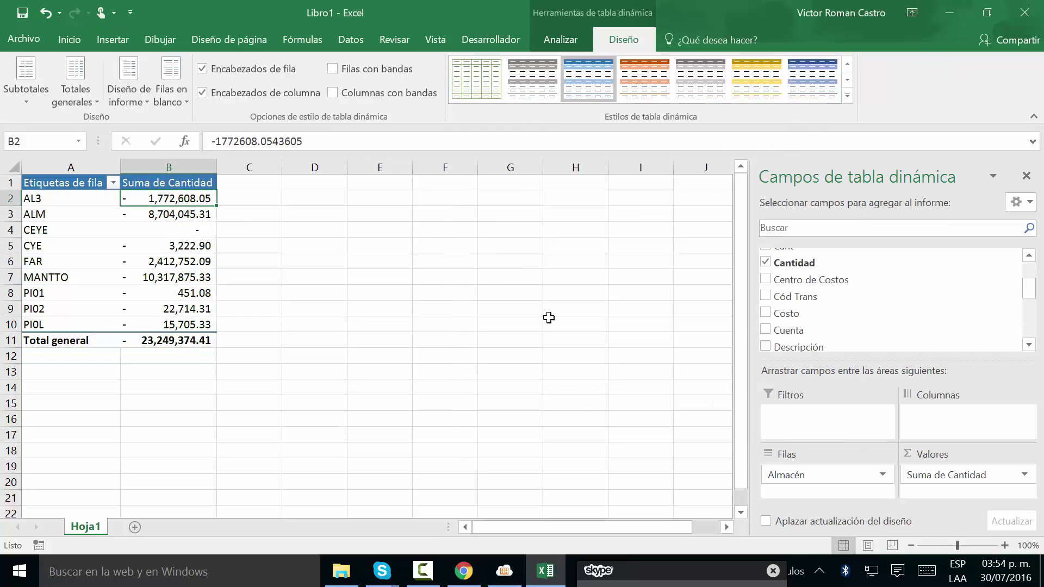
left_click(381, 92)
left_click(384, 71)
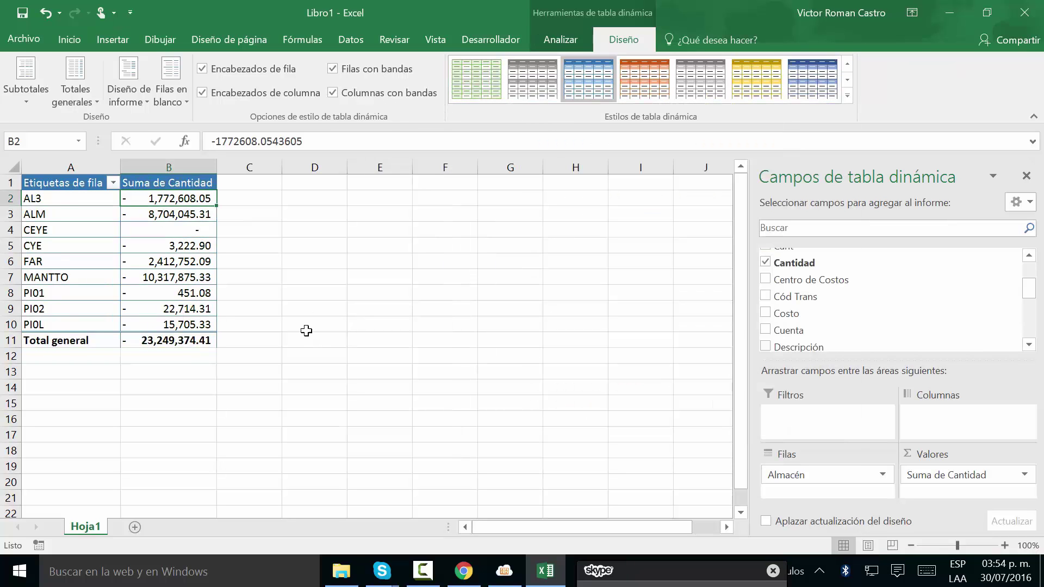
- Try taking the Suma de Cantidad field out of the pivot table's values
left_click(200, 338)
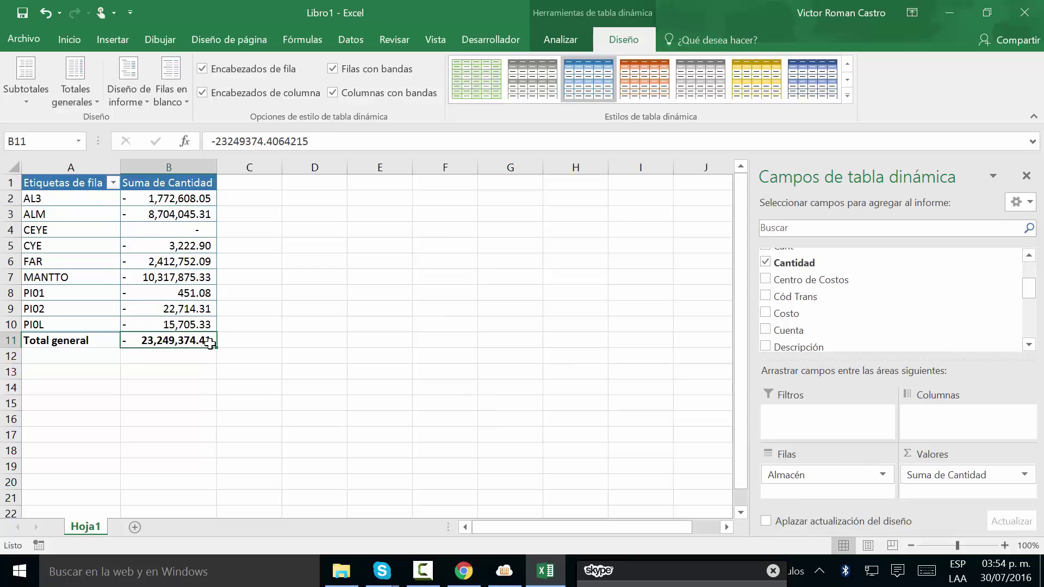
mouse_move(210, 343)
mouse_move(196, 200)
left_click(192, 200)
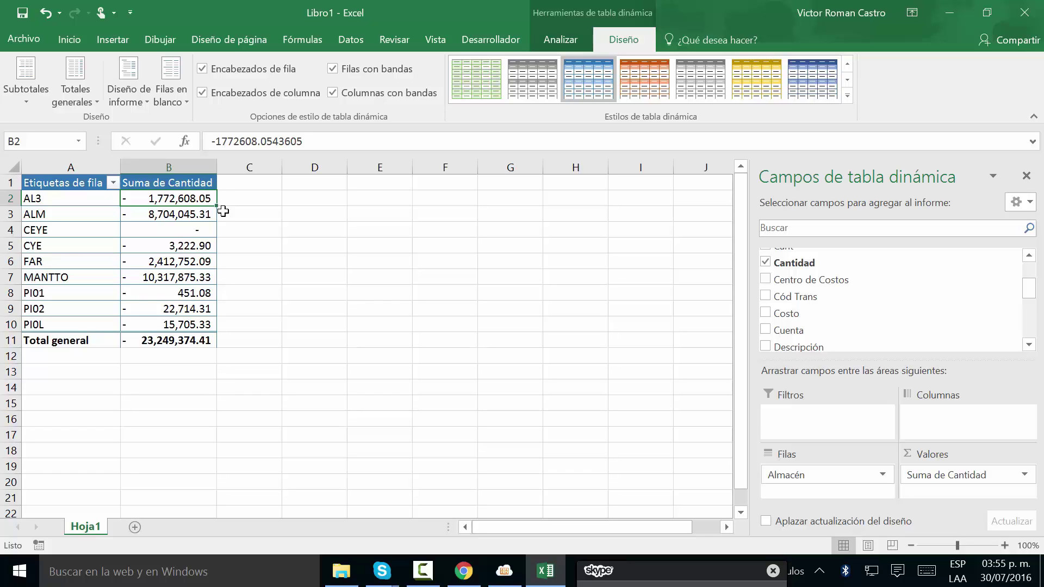
left_click_drag(985, 477, 1037, 270)
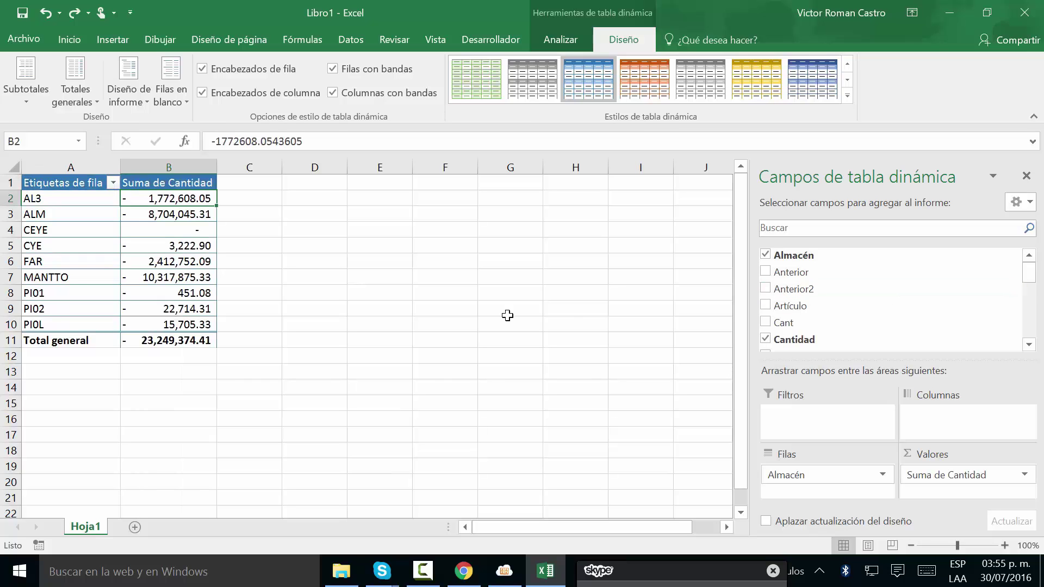
- Insert a circular (pie) pivot chart from the Almacén and Suma de Cantidad pivot table
left_click(561, 40)
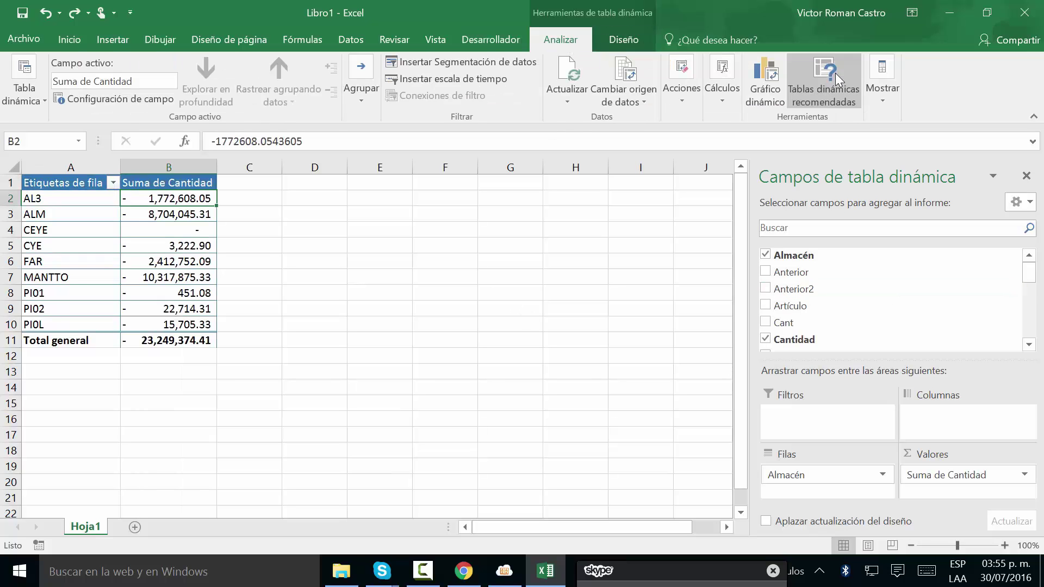
left_click(765, 82)
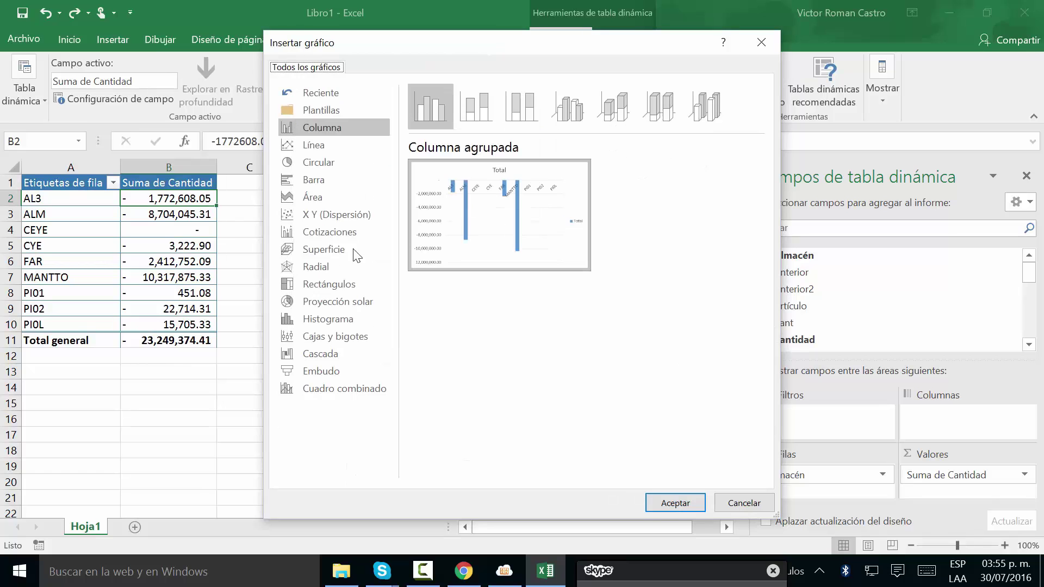
left_click(336, 199)
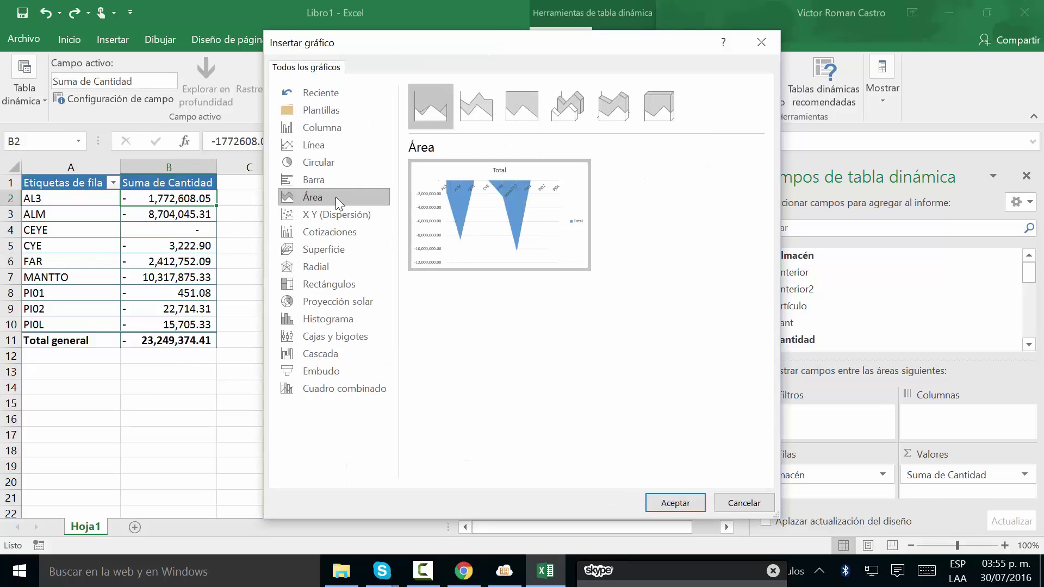
left_click(342, 162)
double_click(481, 226)
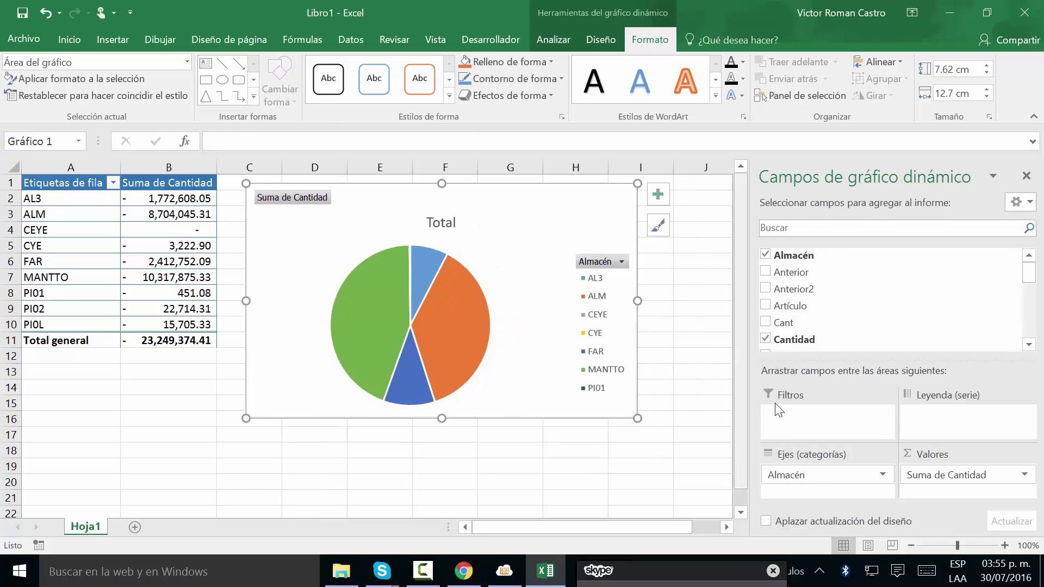
left_click_drag(735, 458, 735, 413)
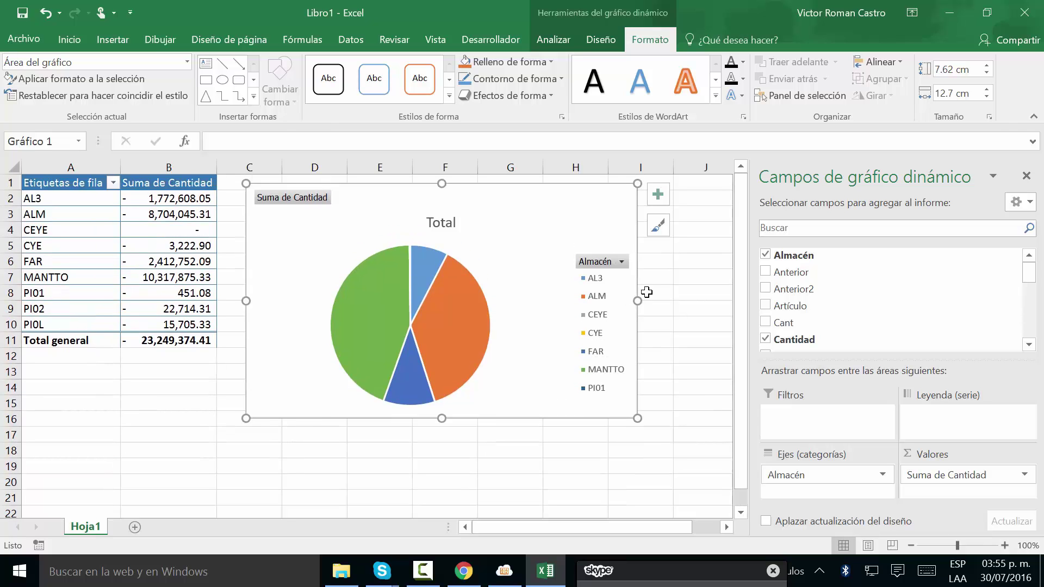
left_click(670, 352)
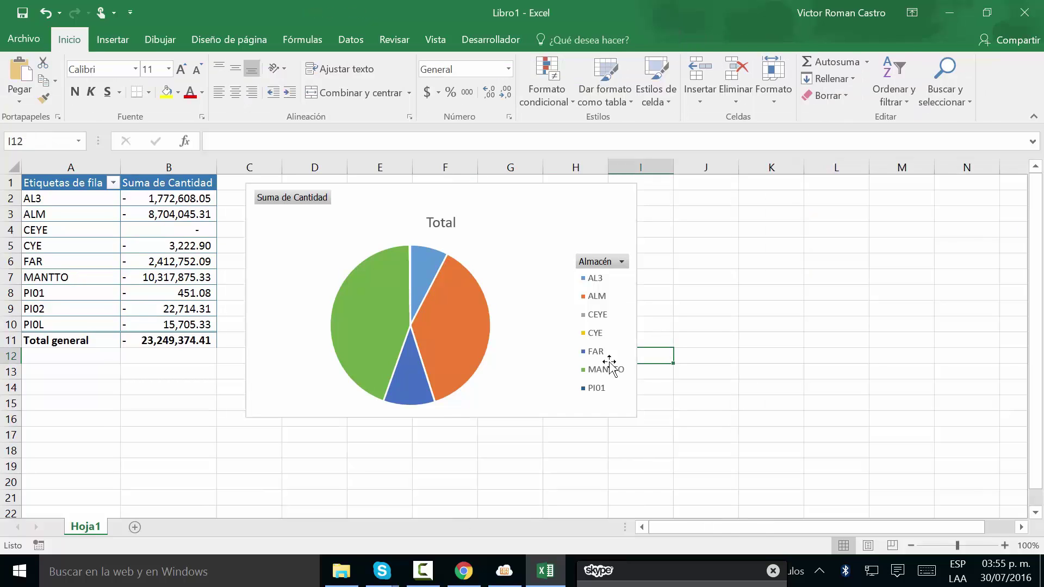
left_click(479, 401)
left_click(527, 411)
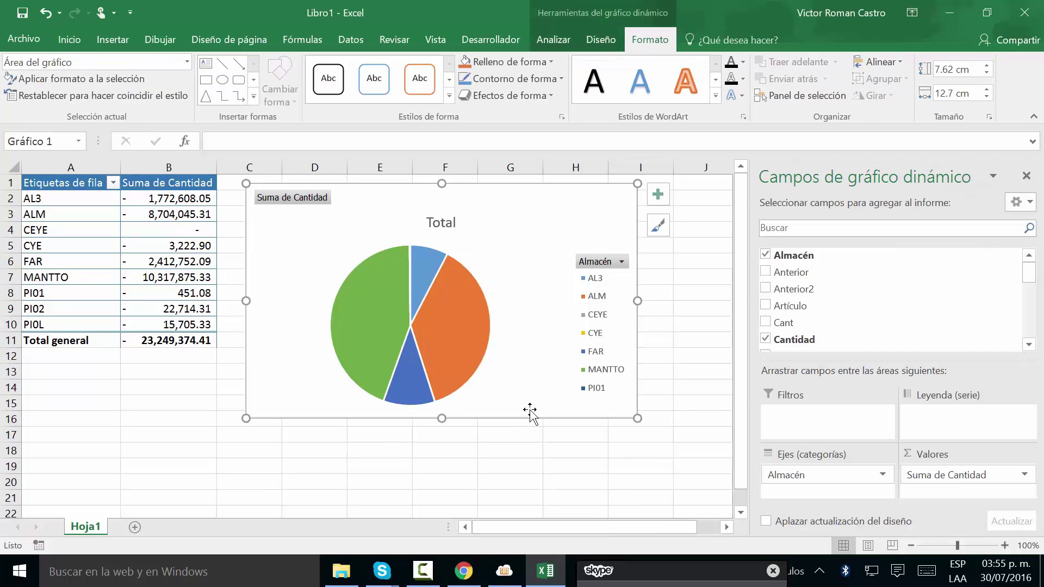
left_click(19, 584)
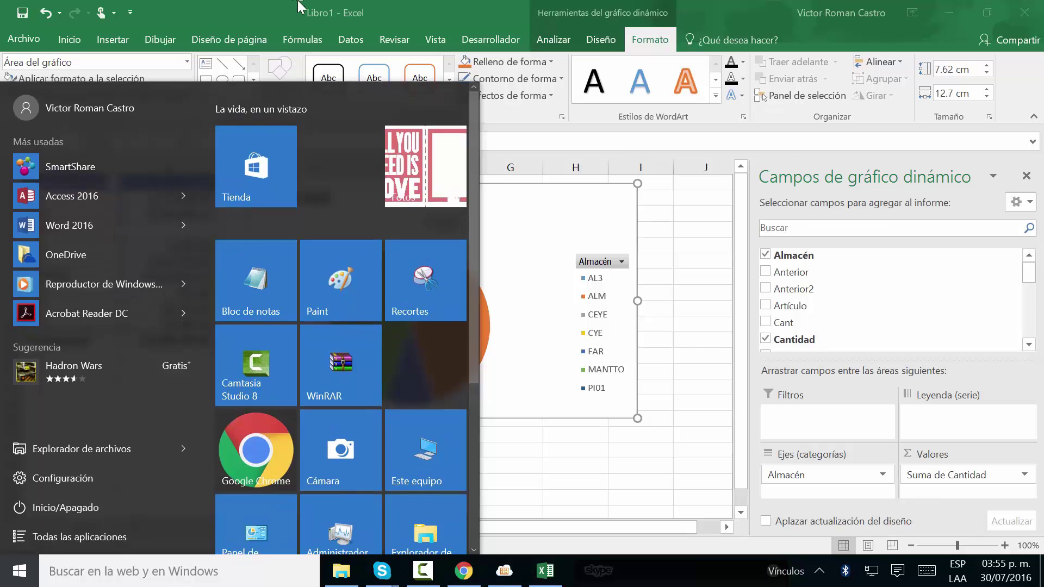
left_click(298, 2)
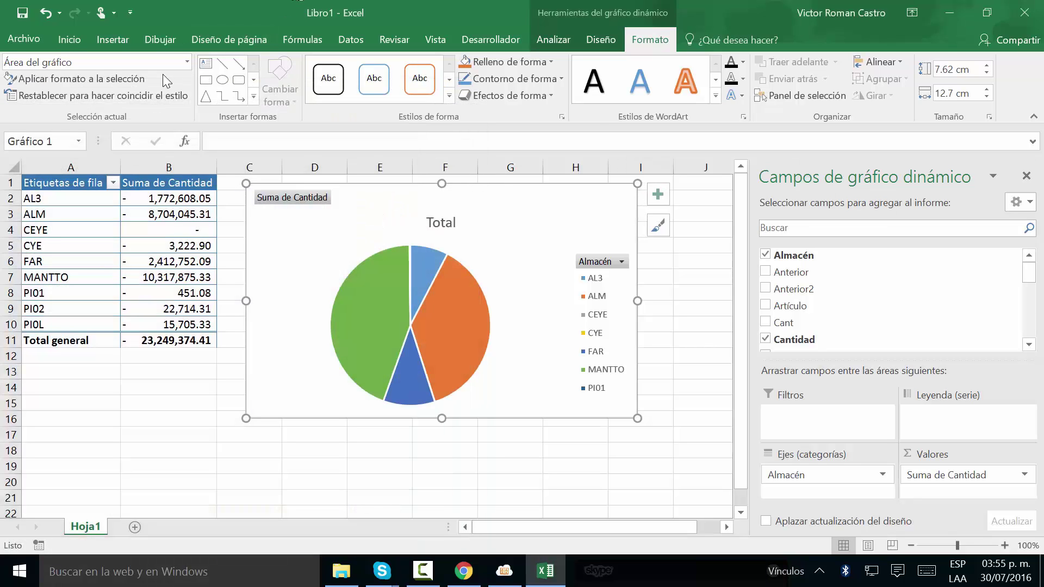
- Start saving a copy of the workbook and choose the Escritorio folder as its location
left_click(31, 44)
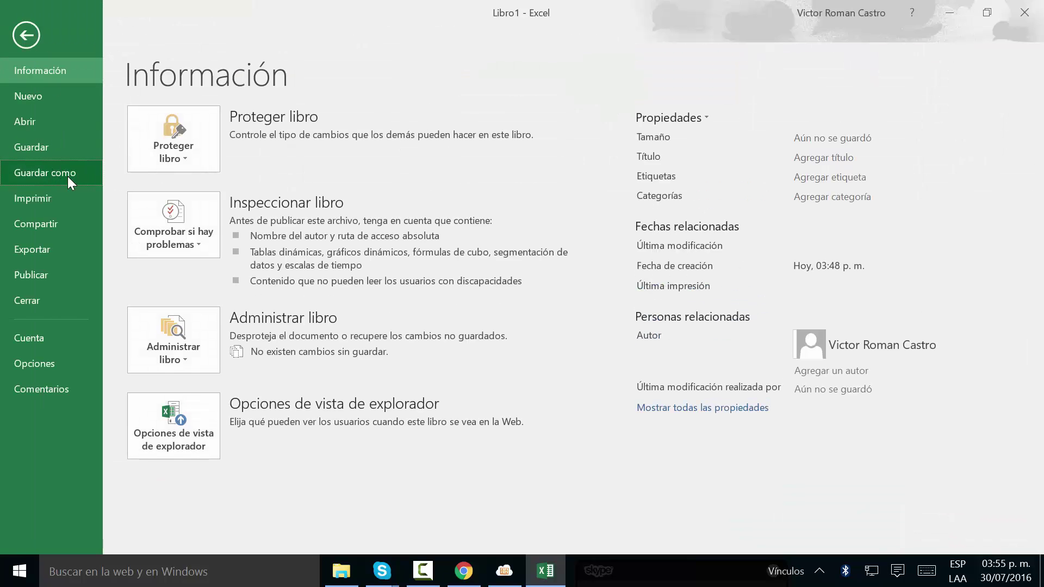
left_click(66, 174)
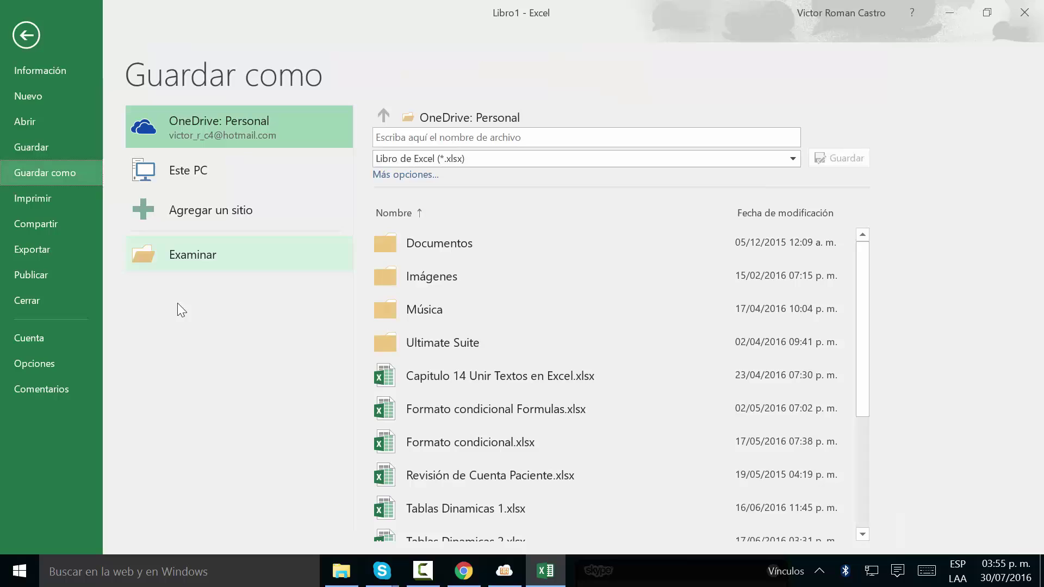
left_click(249, 260)
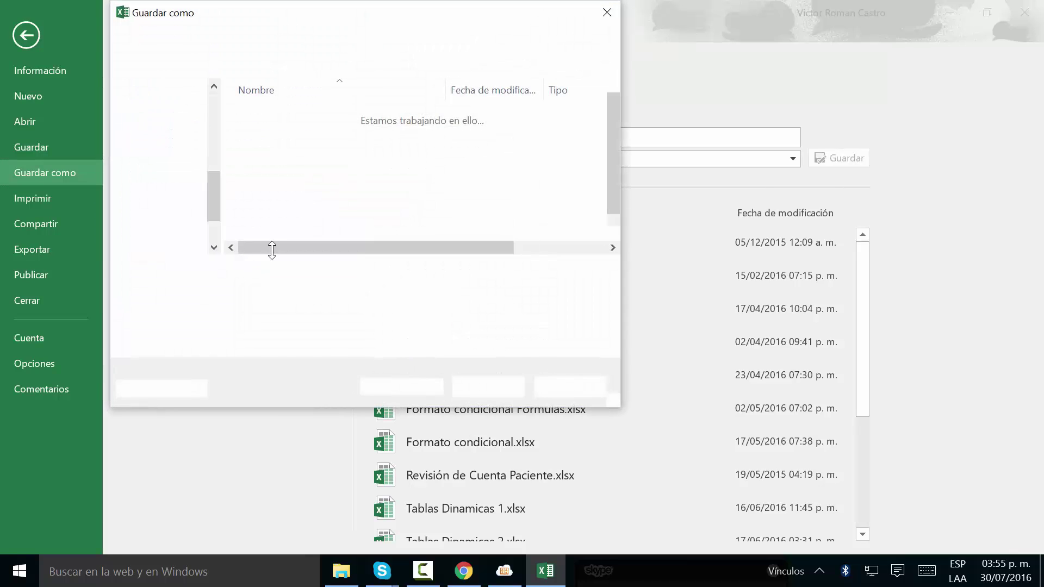
left_click_drag(209, 113, 235, 183)
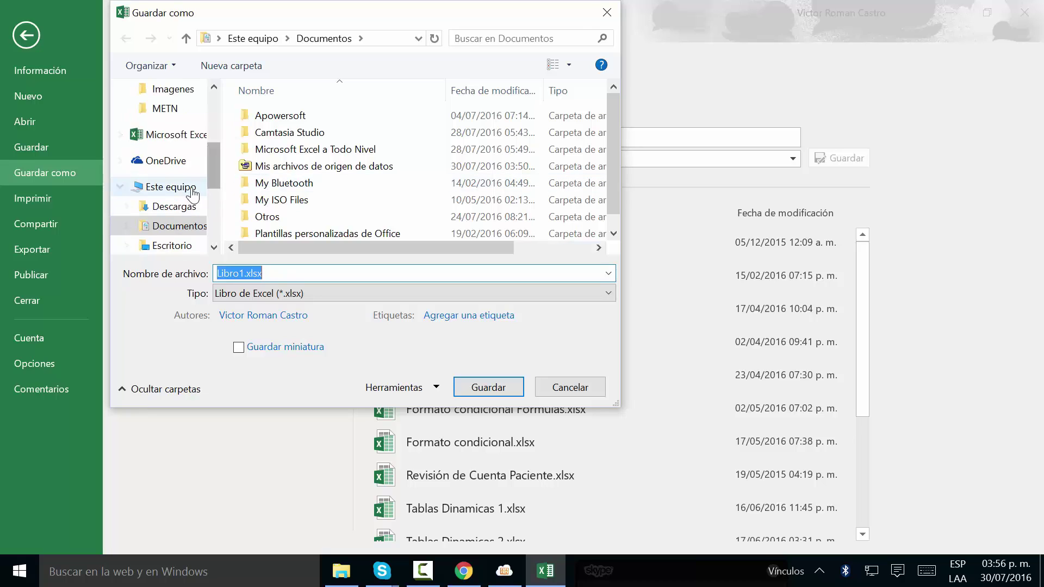
left_click(173, 245)
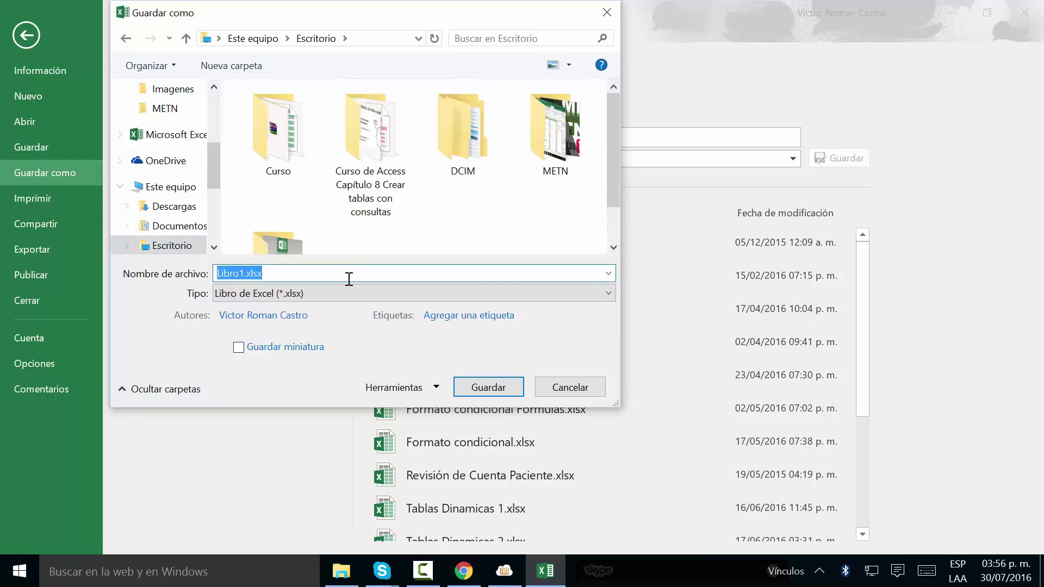
- Name the file Conexión and save it as an Excel workbook (*.xlsx)
type("Copia")
key("BackSpace")
key("BackSpace")
key("BackSpace")
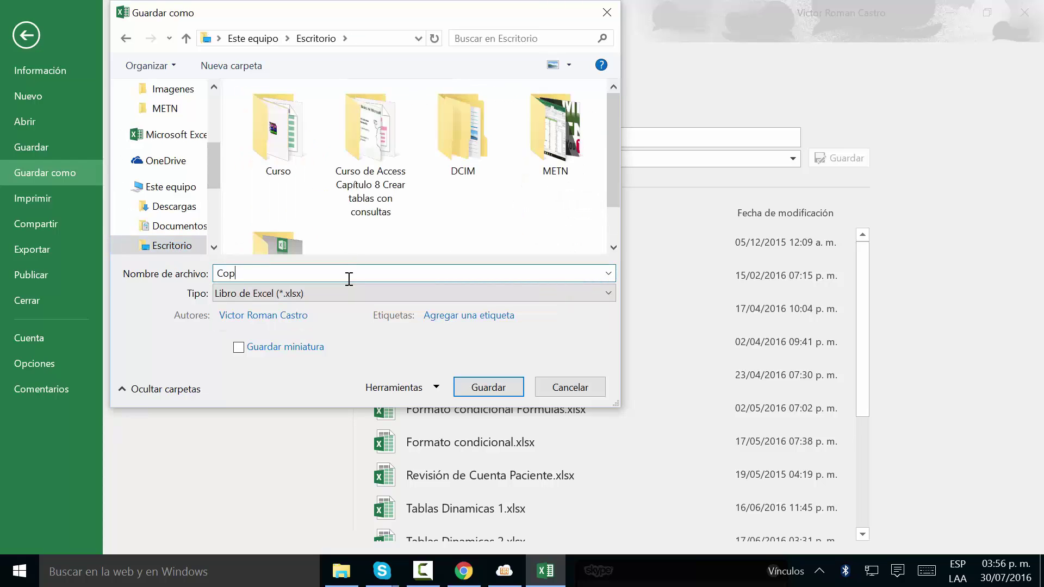
type("nexio")
key("BackSpace")
key("BackSpace")
key("BackSpace")
type("xión")
left_click(492, 388)
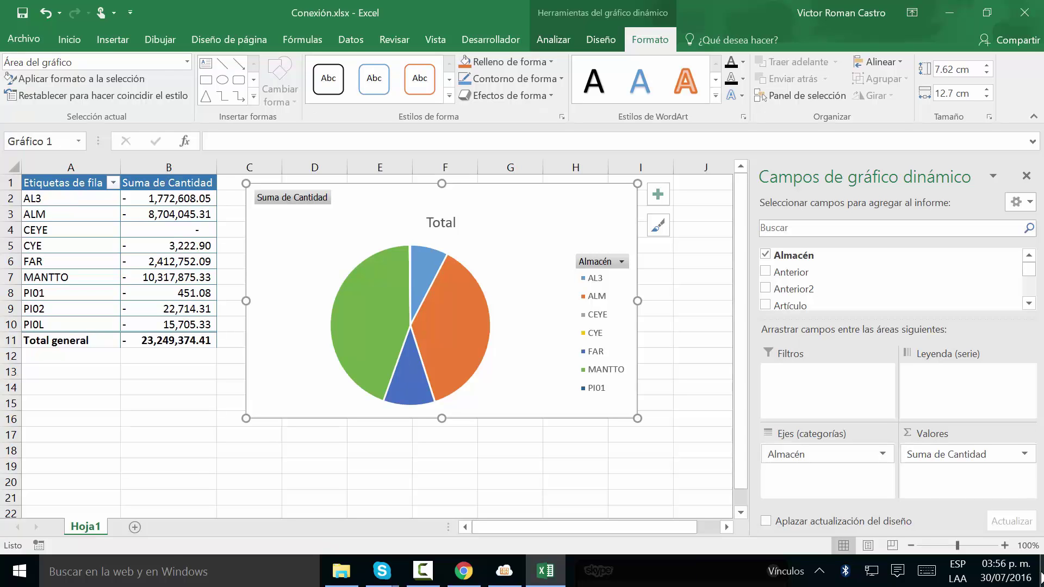
- Switch to File Explorer and go to the Escritorio folder
left_click(1041, 565)
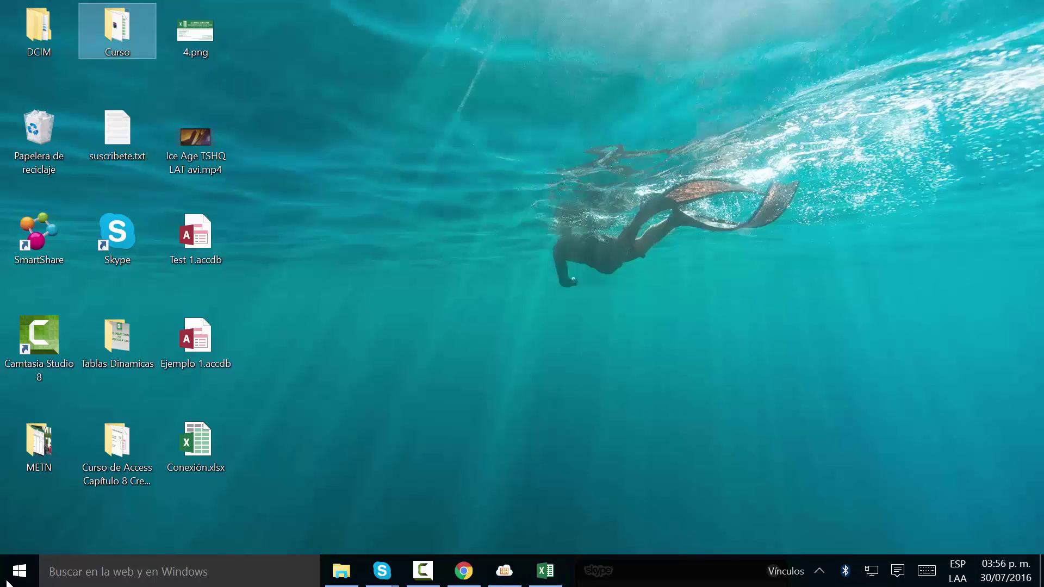
left_click(345, 576)
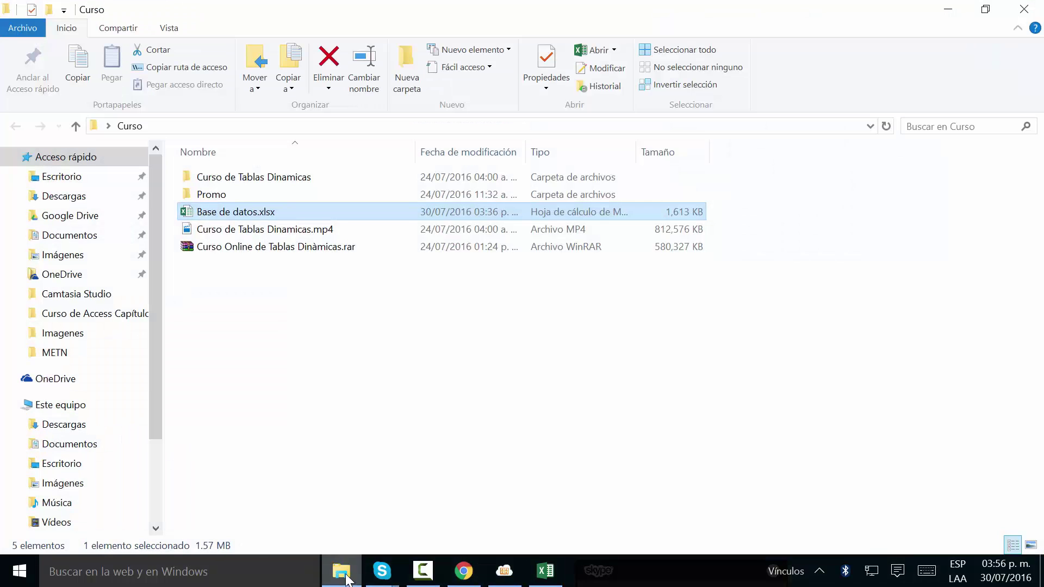
left_click(85, 177)
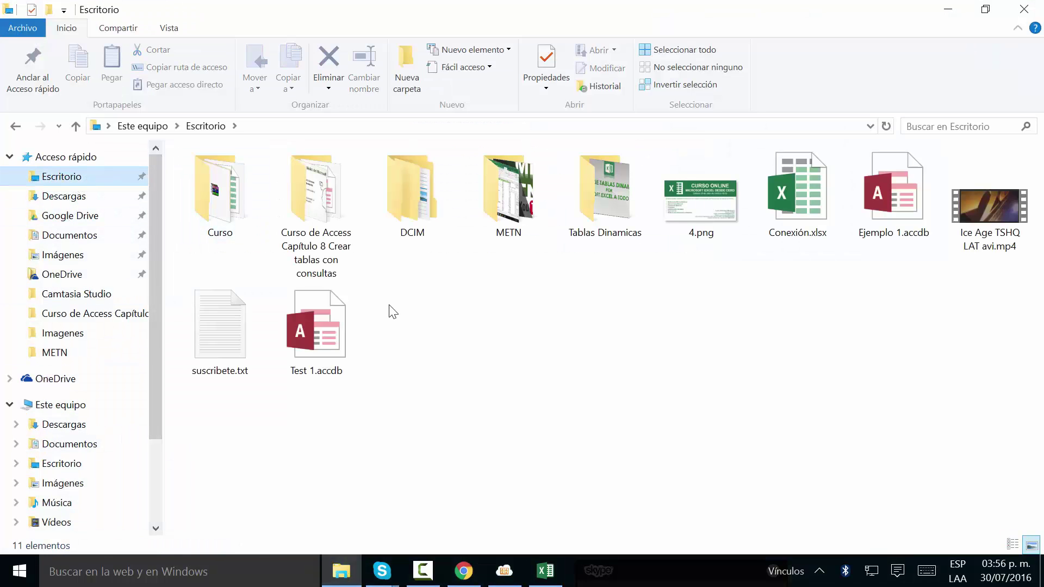
left_click_drag(539, 348, 718, 392)
- Check the size and general properties of Conexión.xlsx, and close its properties
left_click(792, 231)
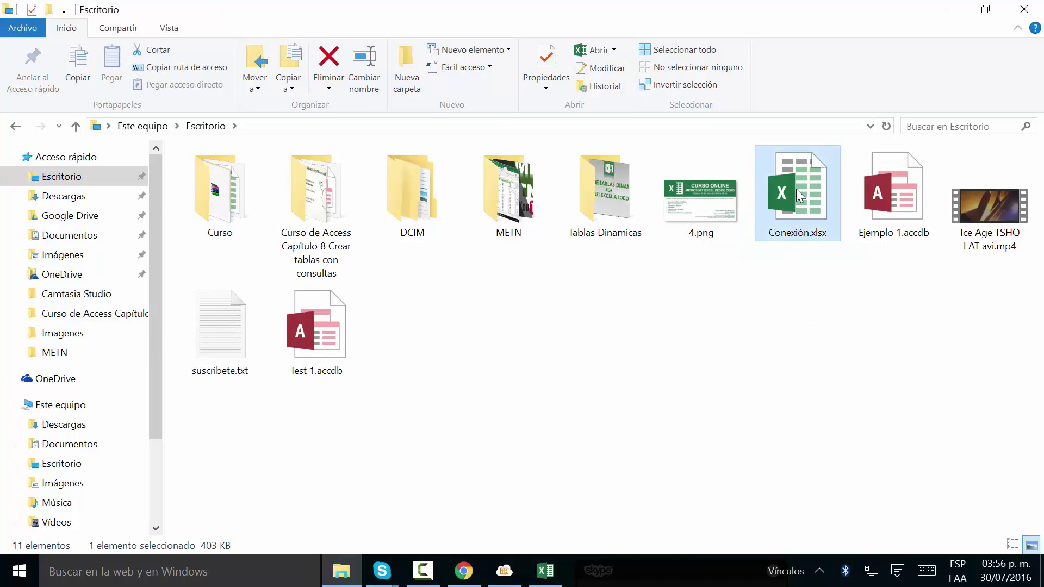
right_click(798, 196)
left_click(698, 543)
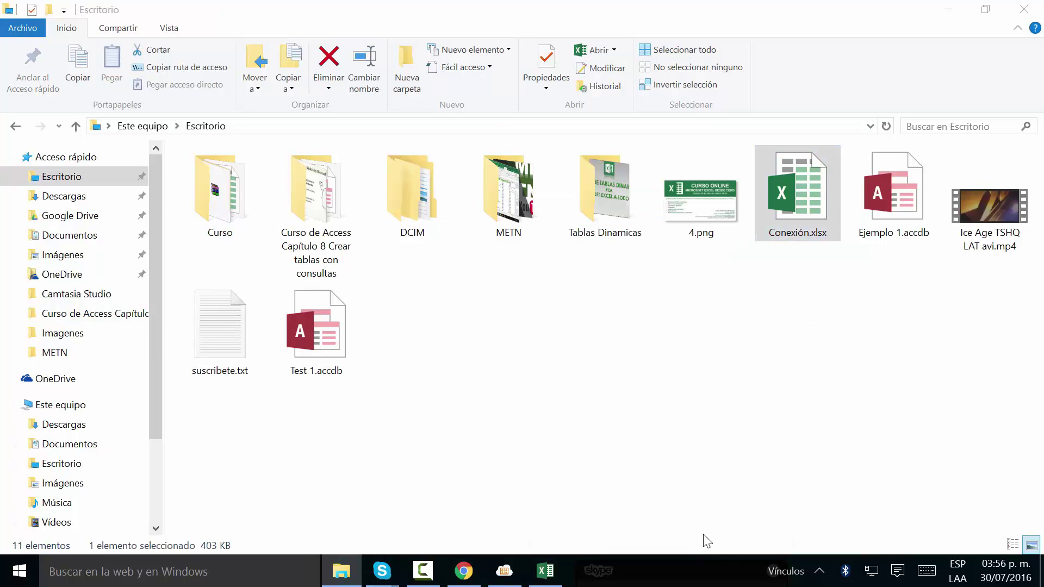
left_click_drag(878, 139, 530, 80)
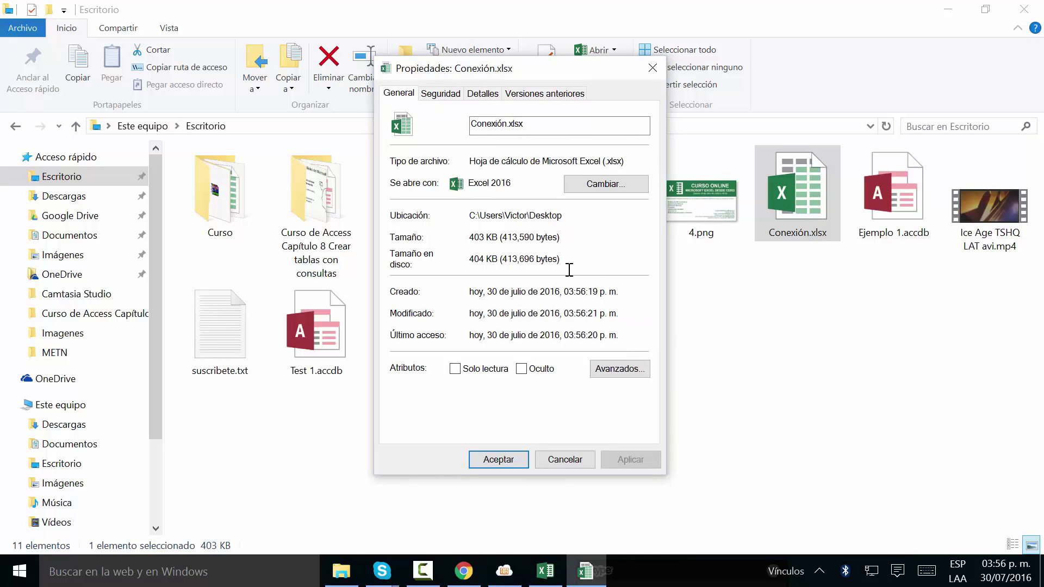
key("Escape")
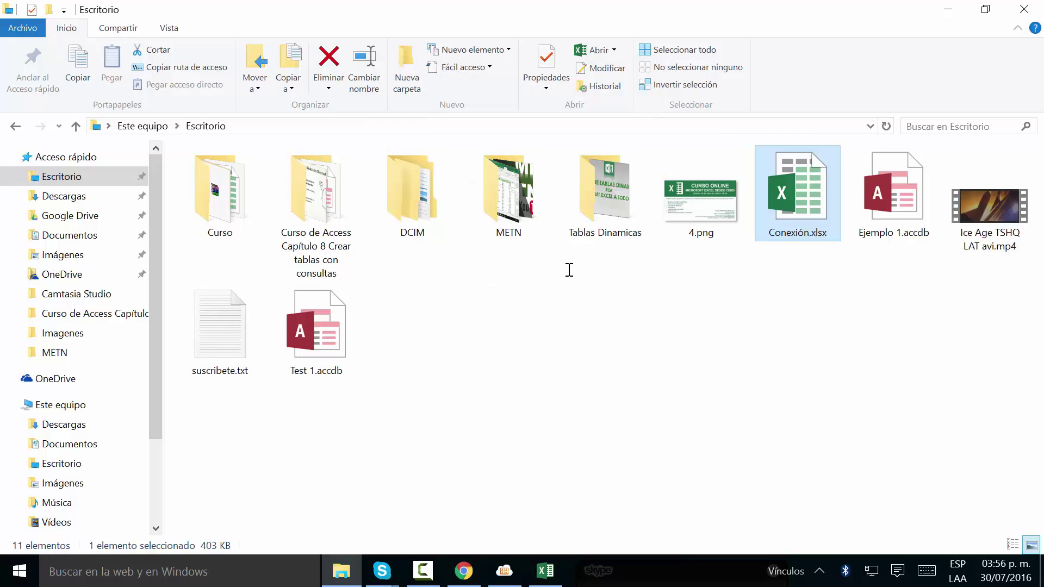
- Open the Conexión.xlsx workbook in Excel from the Escritorio folder
double_click(785, 245)
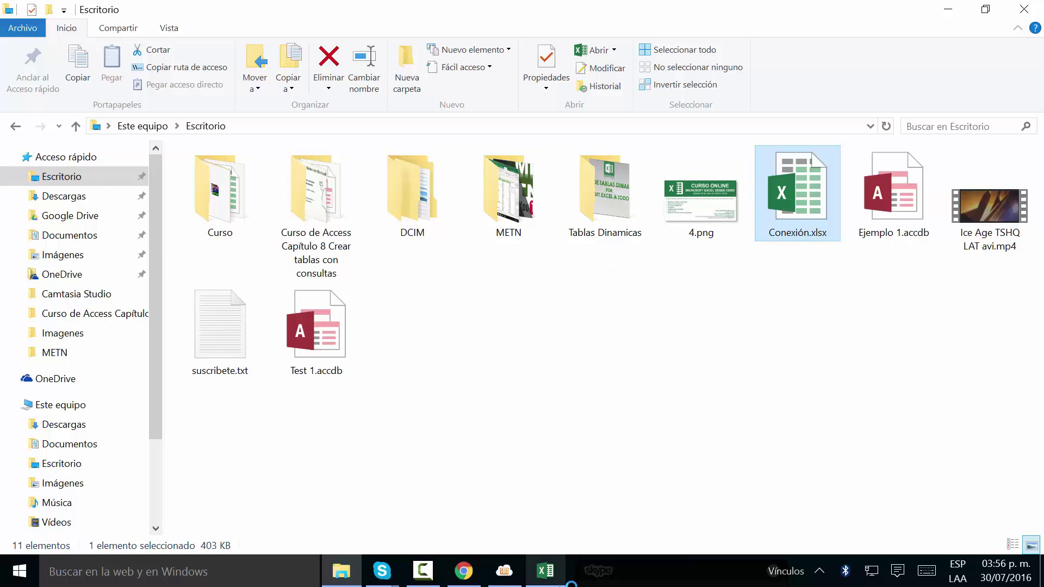